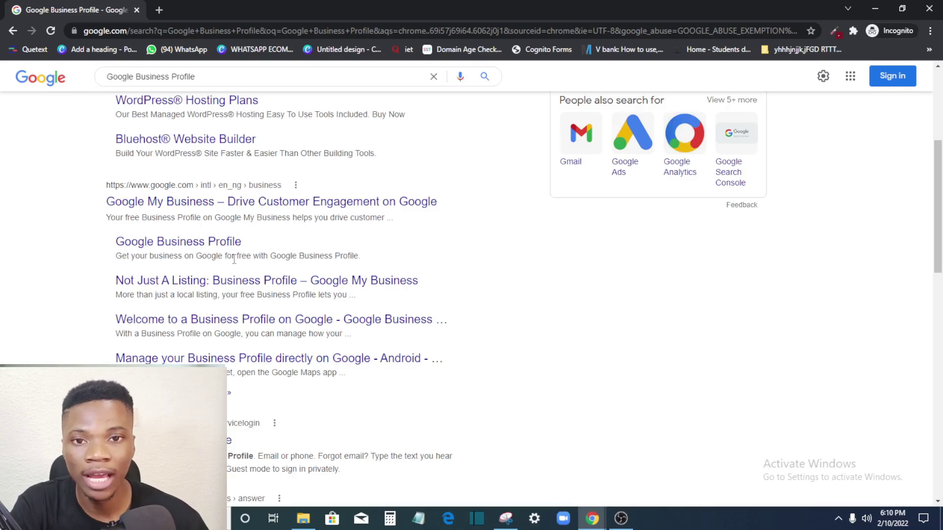
# Step: Open the Google Business Profile search result and sign in with a saved Google account
pyautogui.click(200, 248)
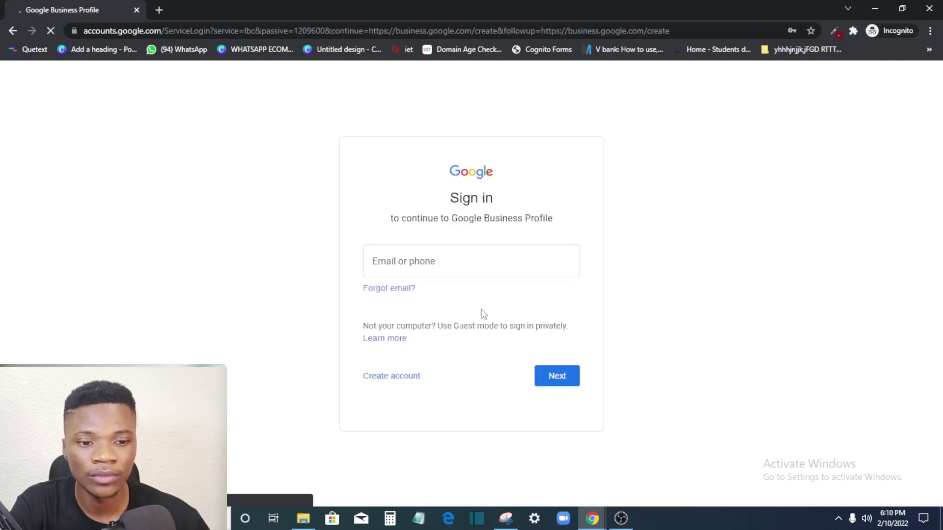
pyautogui.click(471, 260)
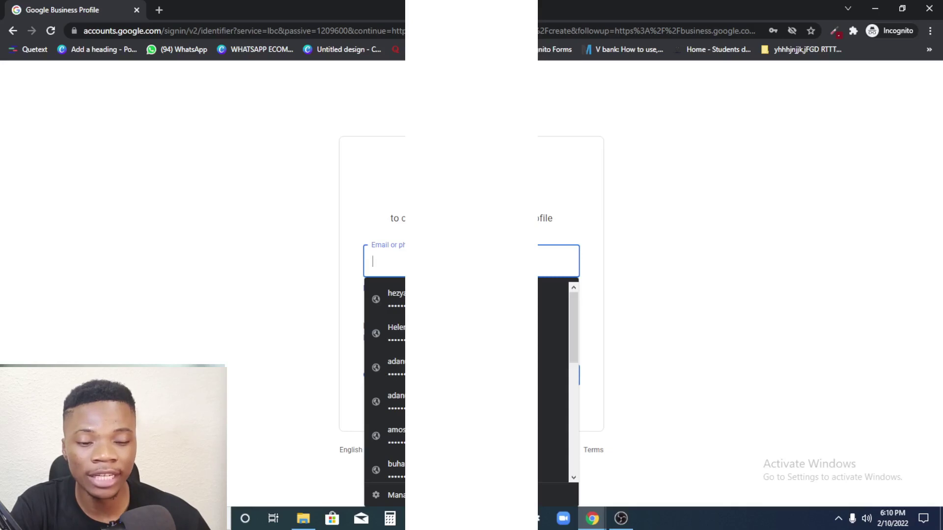
pyautogui.scroll(-2, 471, 399)
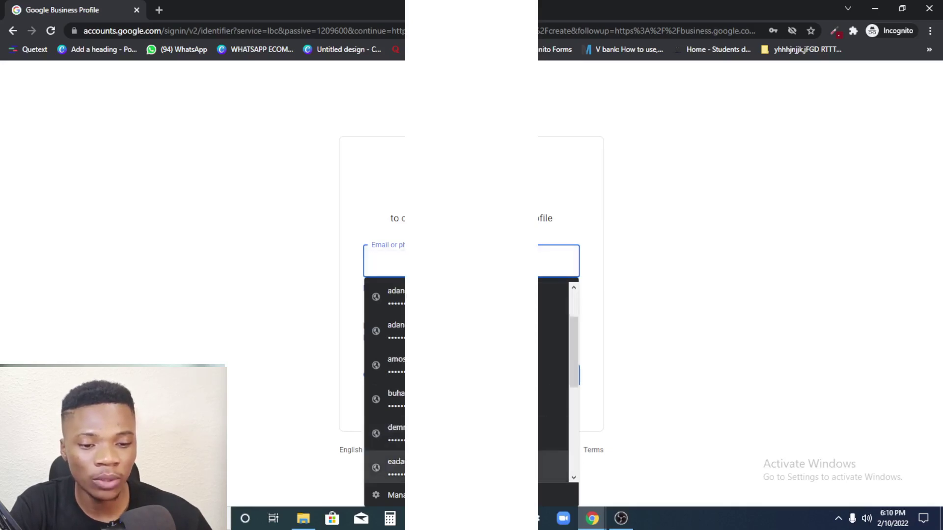
pyautogui.click(555, 330)
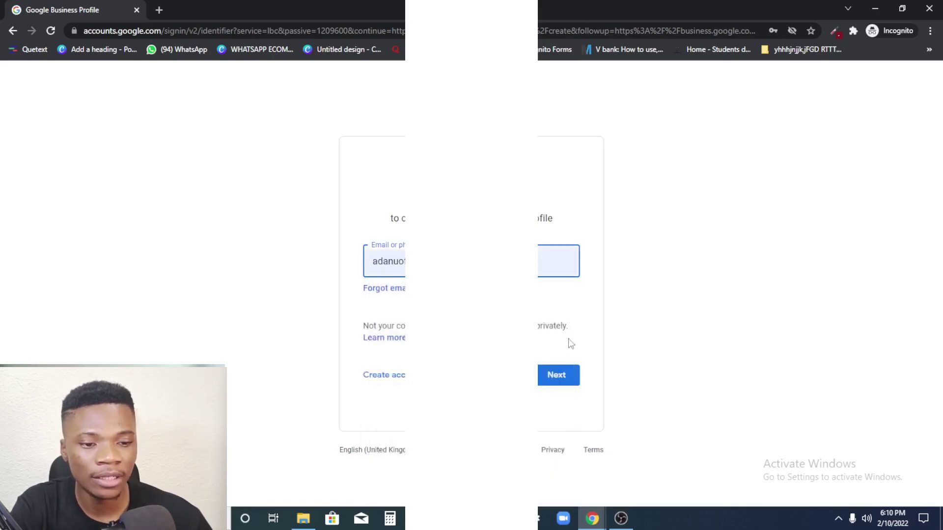
pyautogui.click(567, 376)
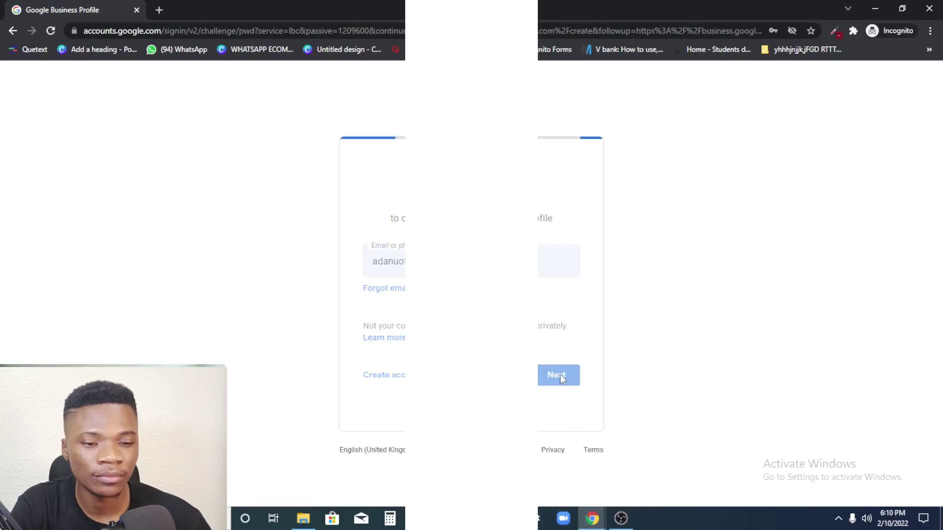
pyautogui.click(563, 352)
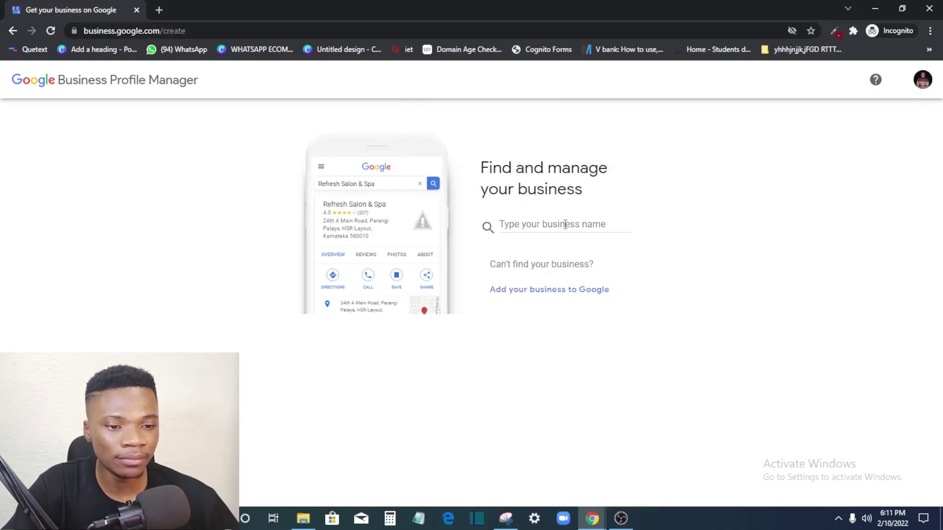
# Step: Search for 'Emmanuel's Phone Hub', copy the name, and choose to add the business to Google
pyautogui.click(530, 227)
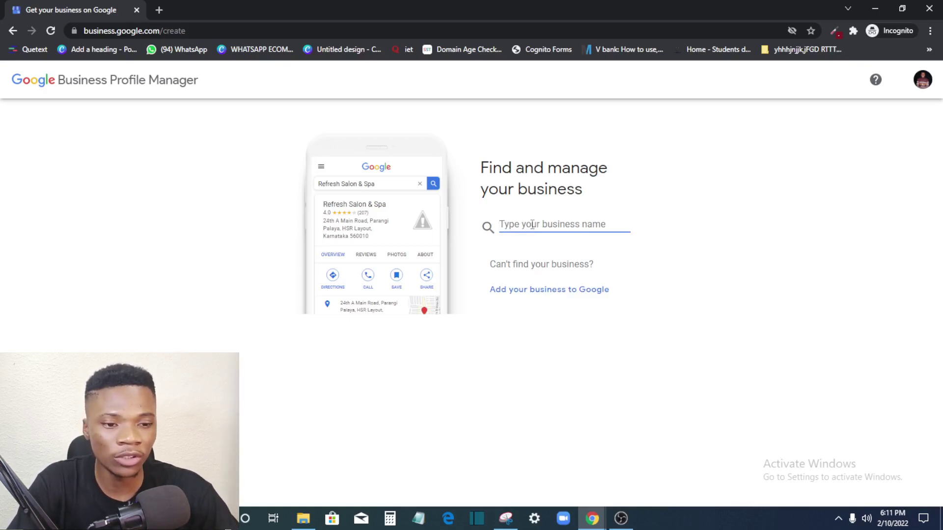
pyautogui.write('En')
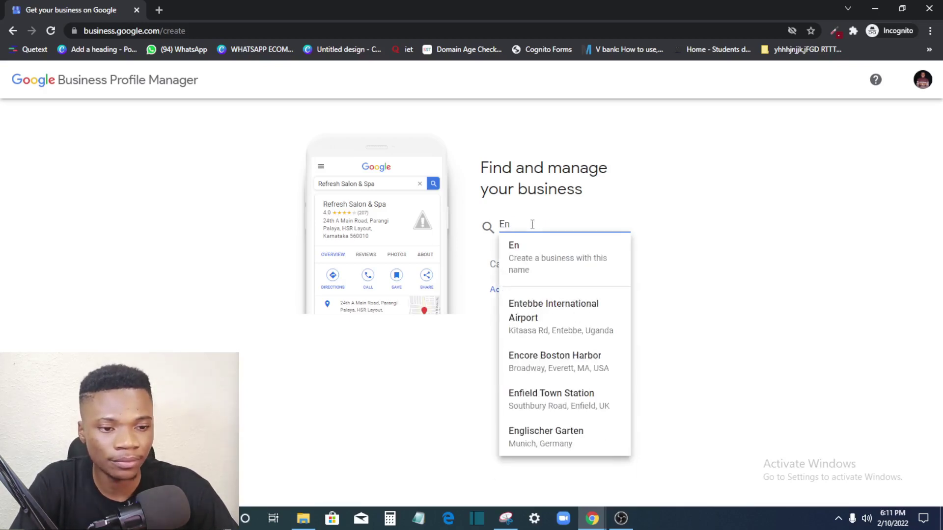
pyautogui.press('BackSpace')
pyautogui.write('n')
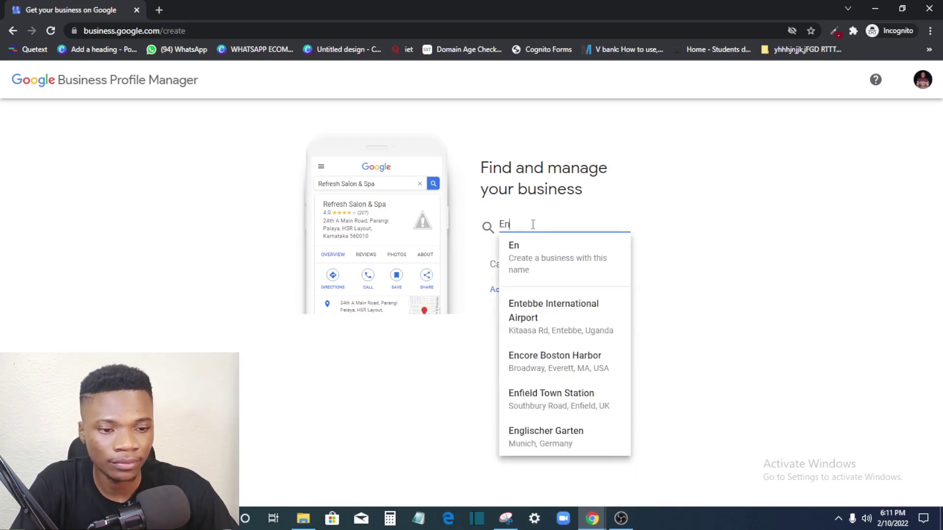
pyautogui.press('BackSpace')
pyautogui.write('mmanue')
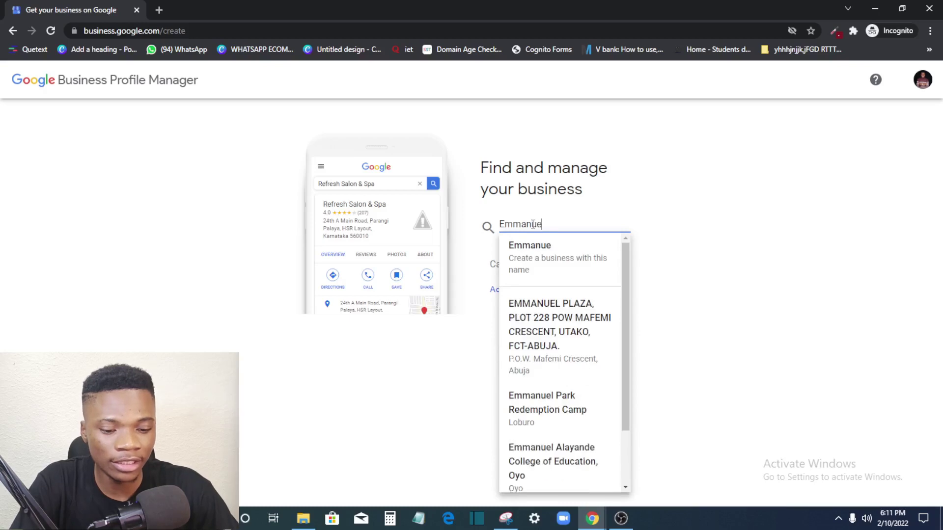
pyautogui.write("l's ")
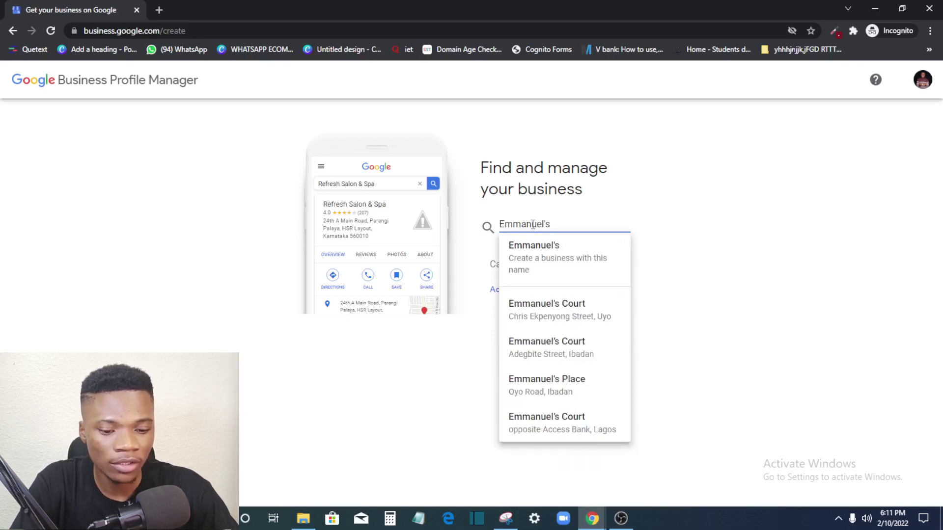
pyautogui.write('Phone Hub')
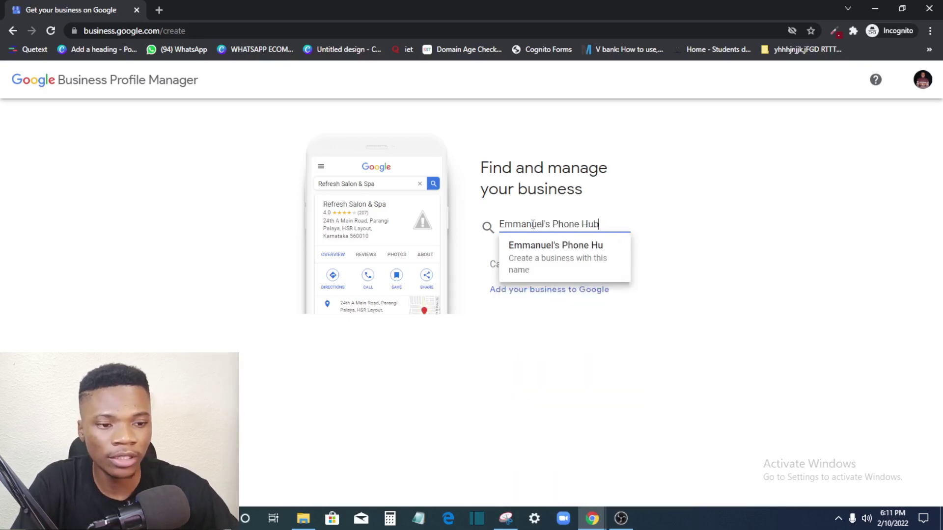
pyautogui.hotkey('ctrl', 'a')
pyautogui.hotkey('ctrl', 'c')
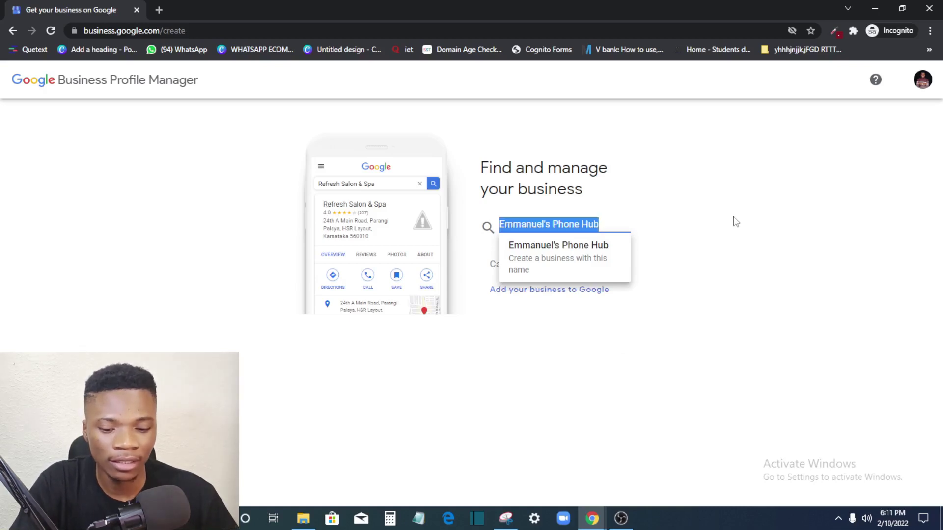
pyautogui.click(595, 194)
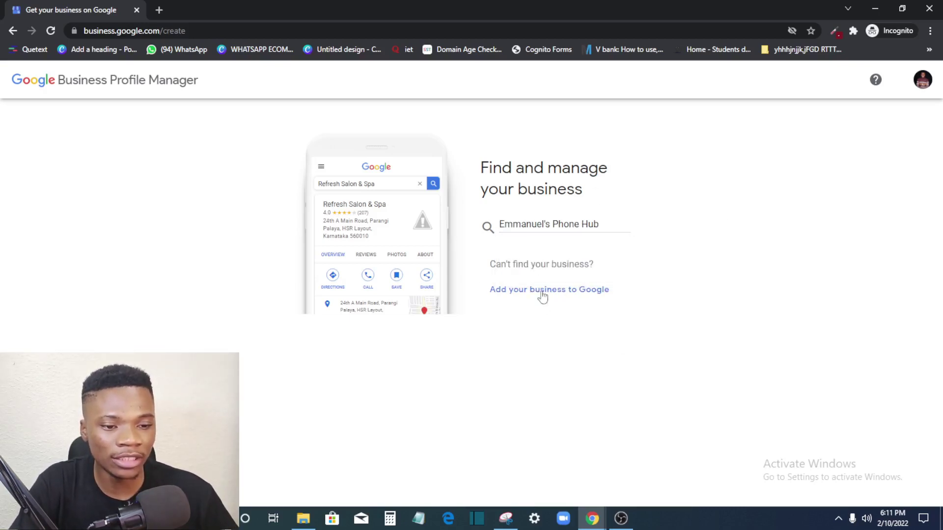
pyautogui.click(532, 292)
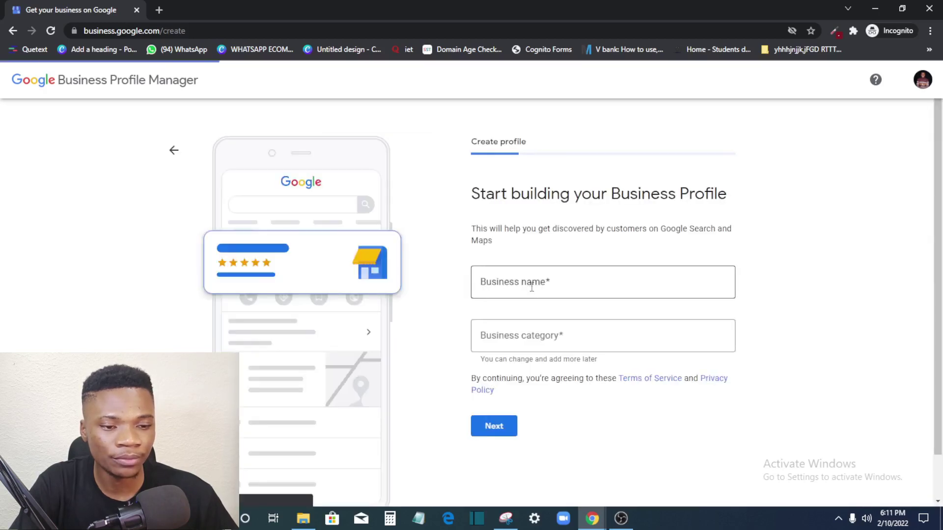
# Step: Paste 'Emmanuel's Phone Hub' as the business name
pyautogui.click(543, 285)
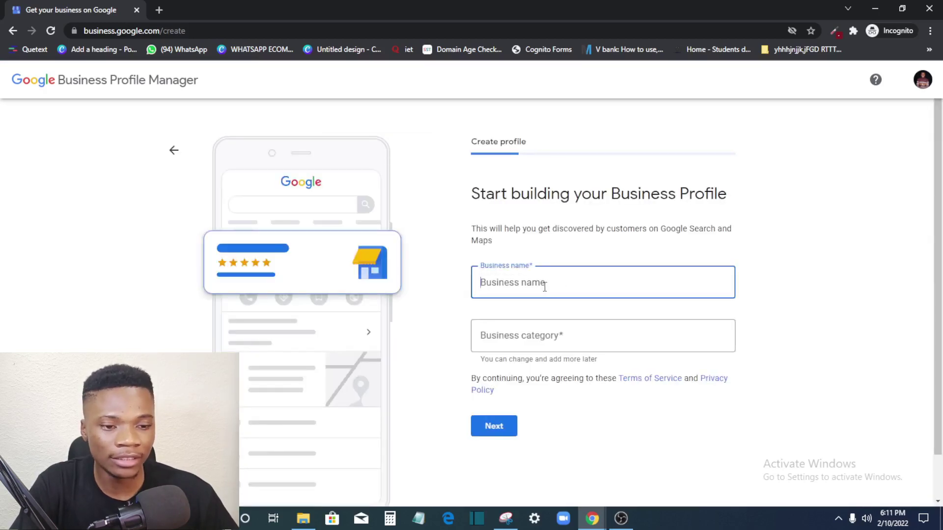
pyautogui.hotkey('ctrl', 'v')
pyautogui.click(760, 281)
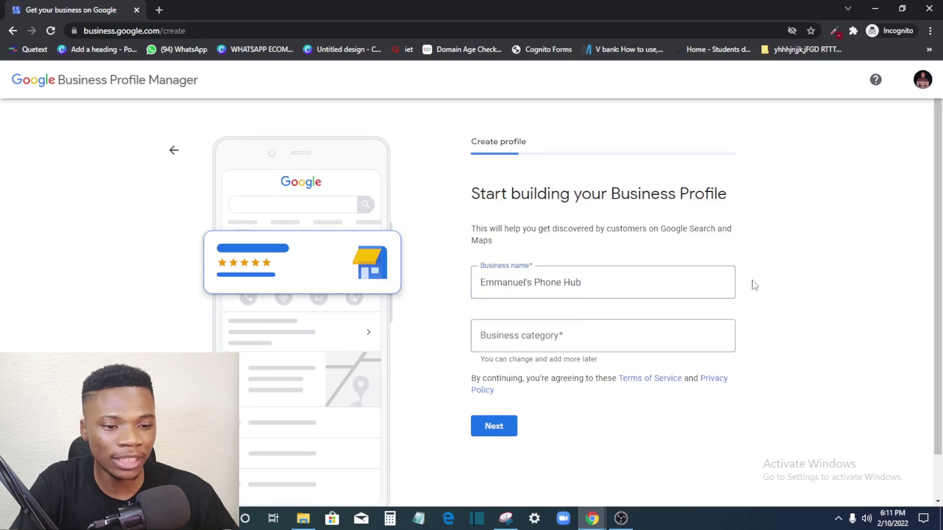
# Step: Set the business category to Cell phone store and continue
pyautogui.click(548, 329)
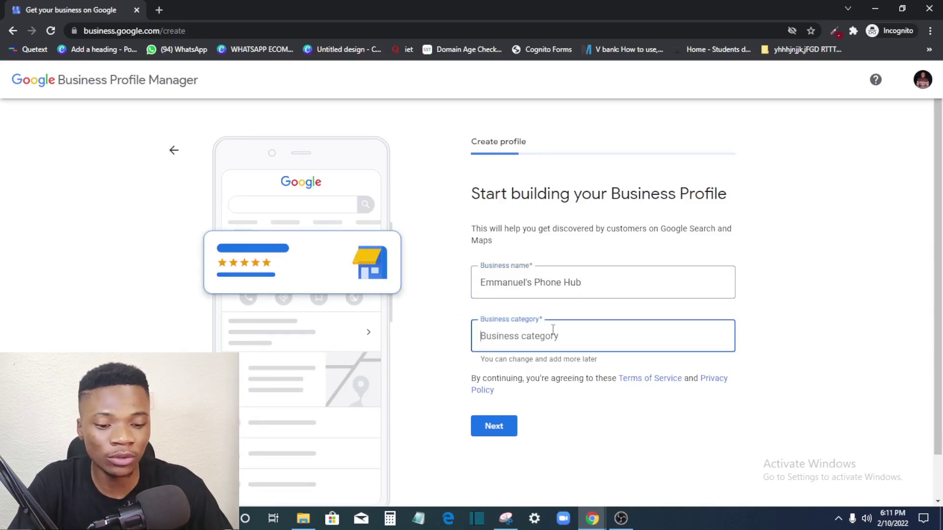
pyautogui.write('ONline')
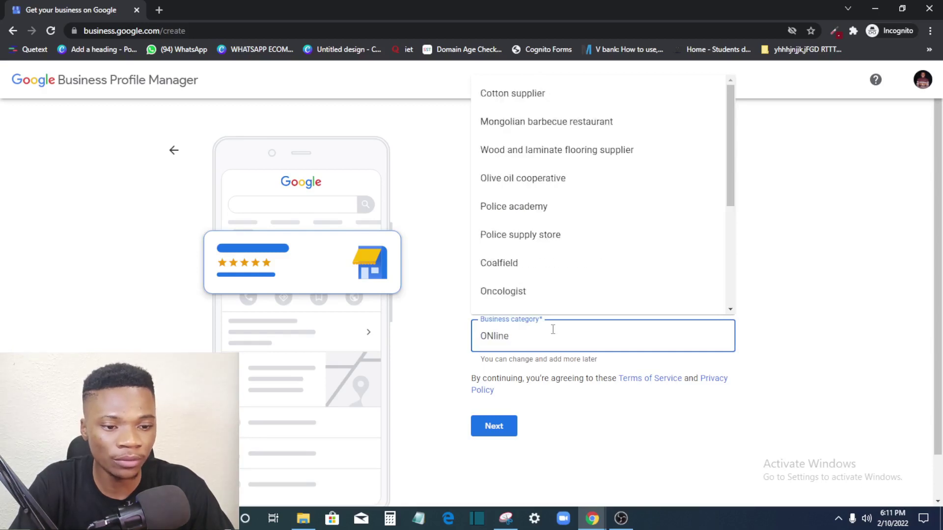
pyautogui.hotkey('ctrl', 'a')
pyautogui.write('Phone')
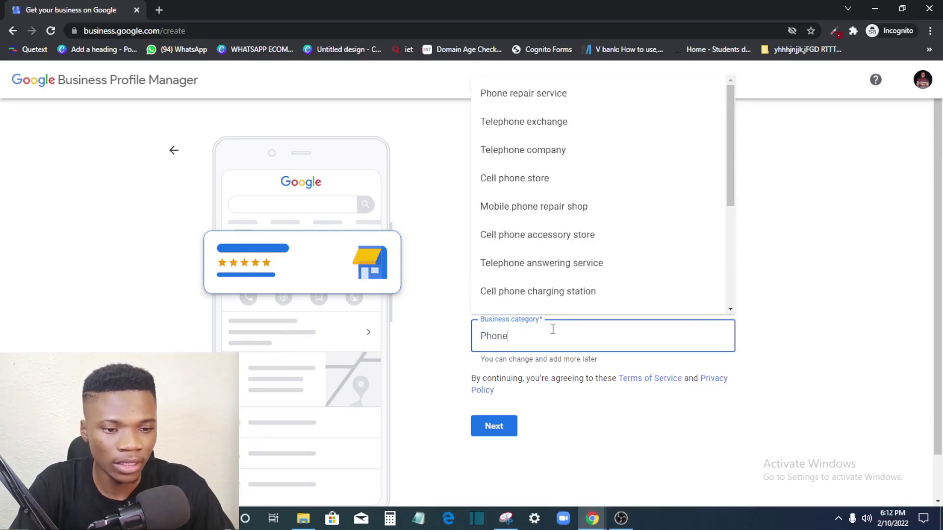
pyautogui.write(' Acce')
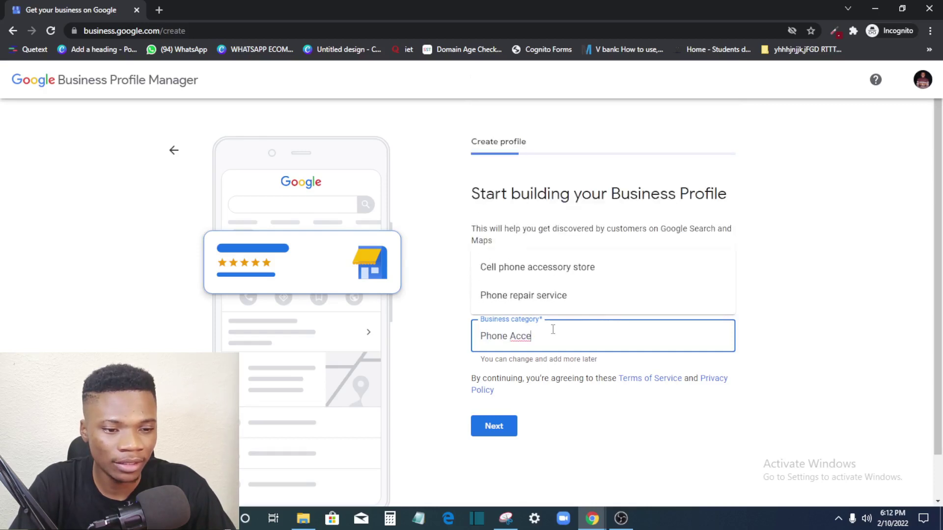
pyautogui.press('BackSpace')
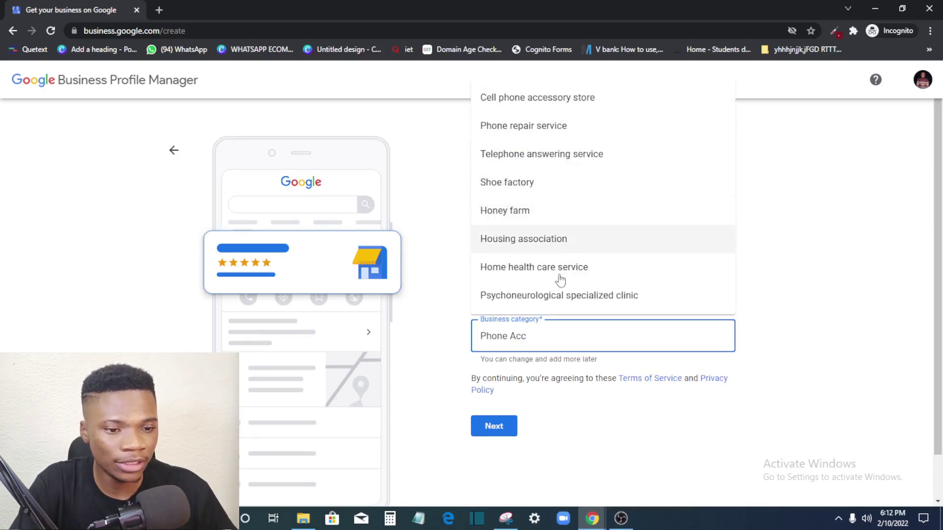
pyautogui.press('BackSpace')
pyautogui.press('BackSpace')
pyautogui.press('BackSpace')
pyautogui.press('BackSpace')
pyautogui.press('BackSpace')
pyautogui.press('BackSpace')
pyautogui.press('BackSpace')
pyautogui.press('BackSpace')
pyautogui.press('BackSpace')
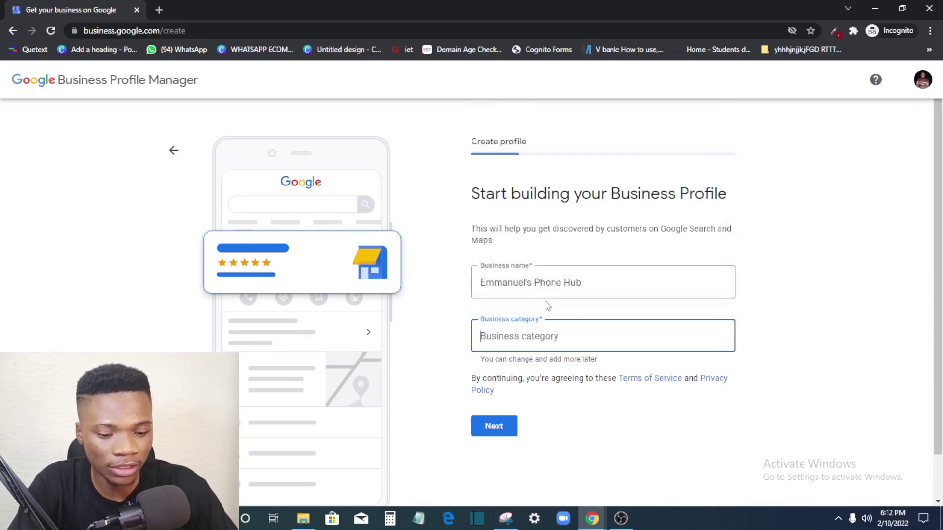
pyautogui.write('Phone')
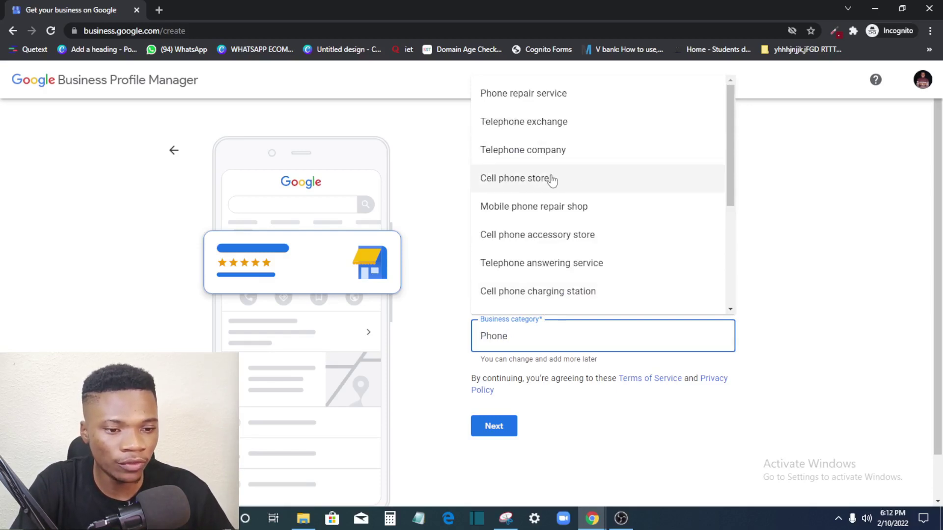
pyautogui.click(551, 180)
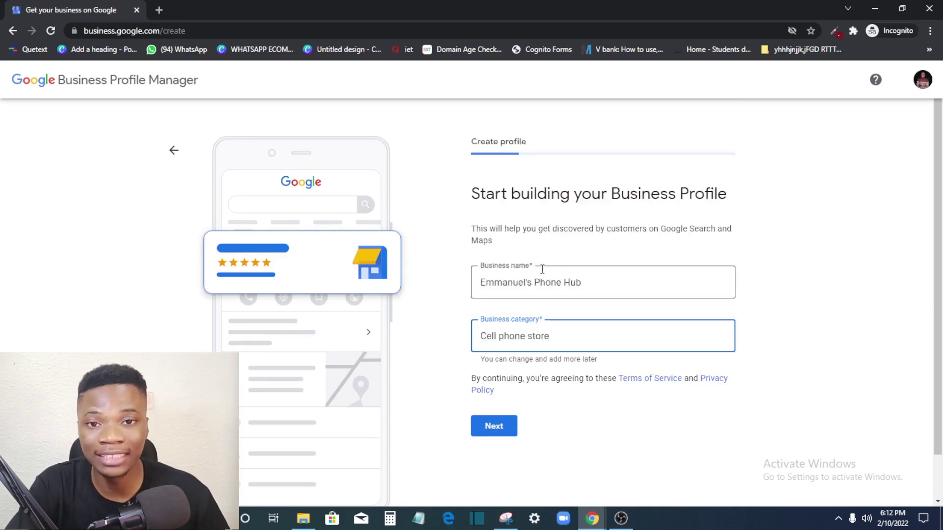
pyautogui.click(503, 423)
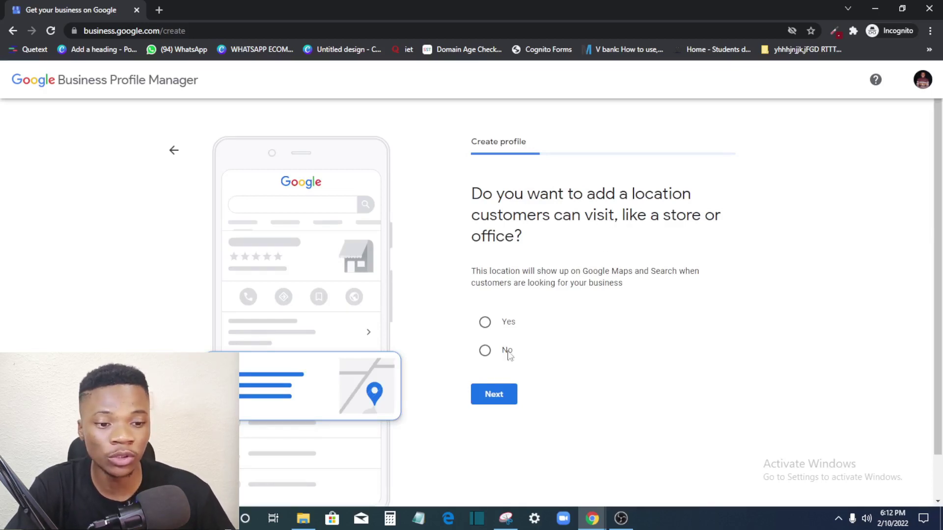
# Step: Add a customer-visitable location and submit the store's Nigerian street address
pyautogui.click(485, 325)
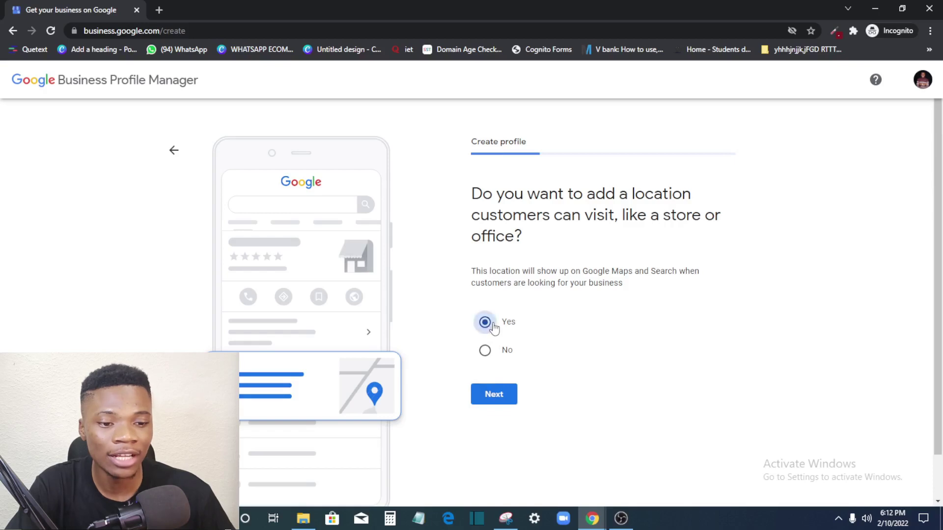
pyautogui.click(505, 397)
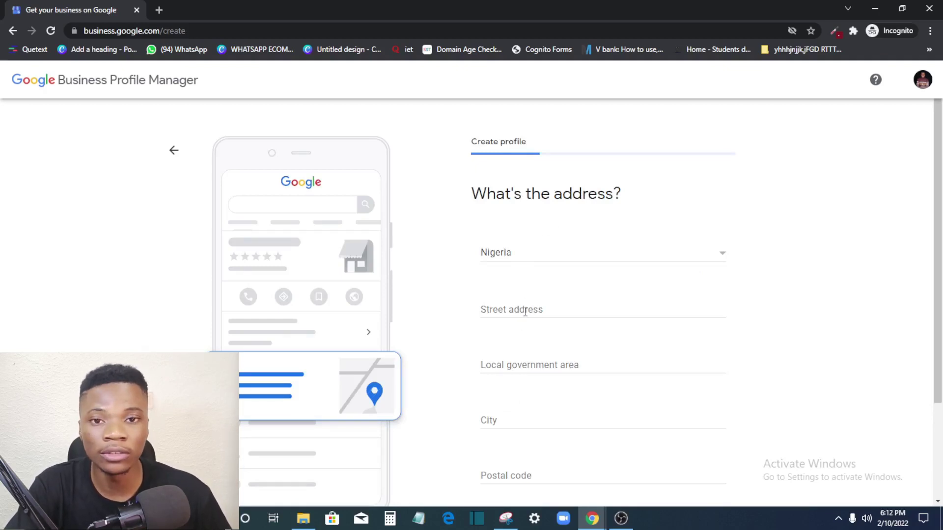
pyautogui.click(555, 309)
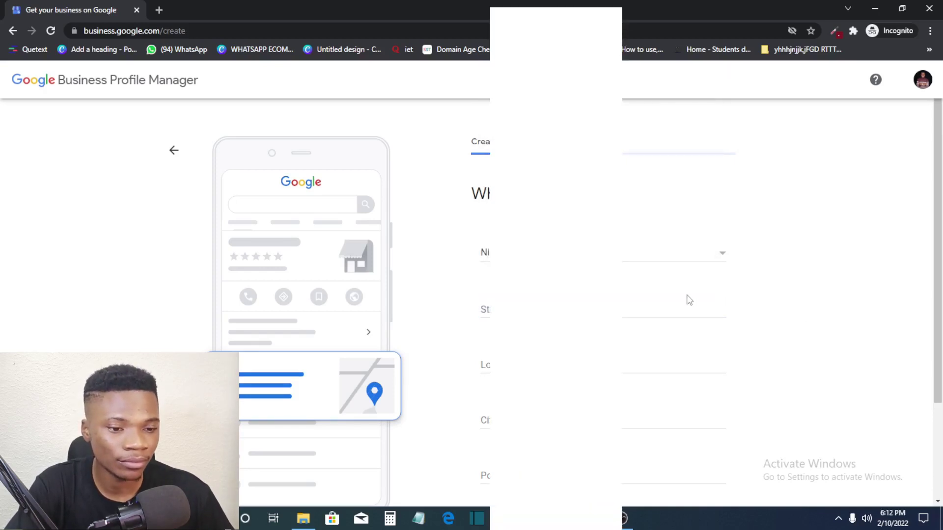
pyautogui.scroll(-3, 649, 393)
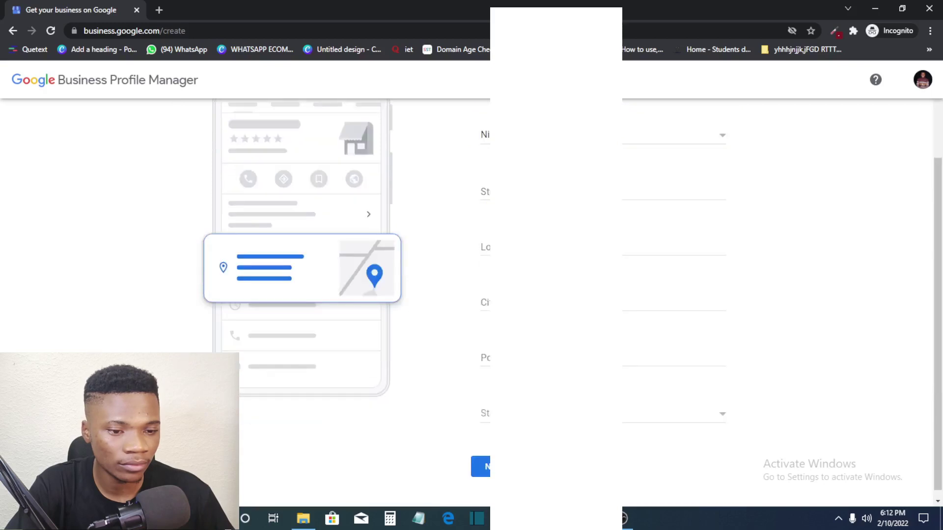
pyautogui.scroll(1, 687, 294)
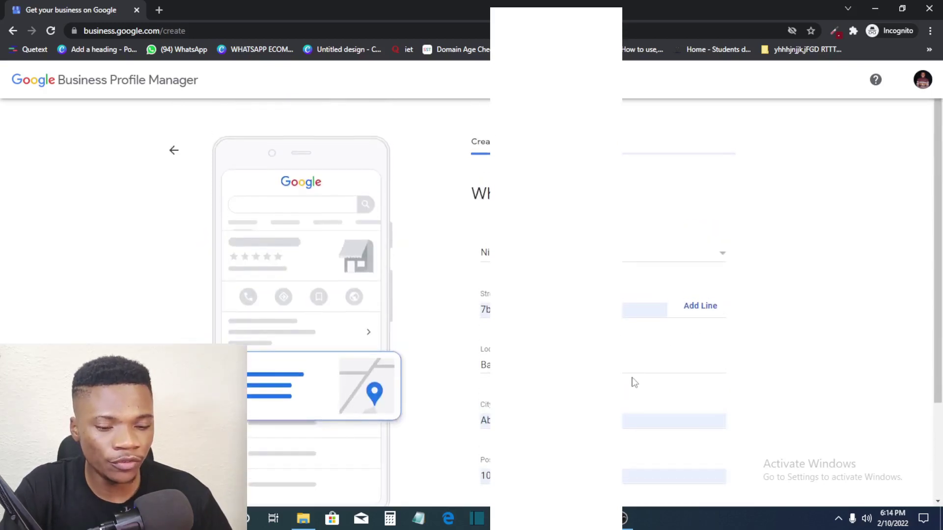
pyautogui.scroll(-1, 631, 381)
pyautogui.scroll(-1, 486, 442)
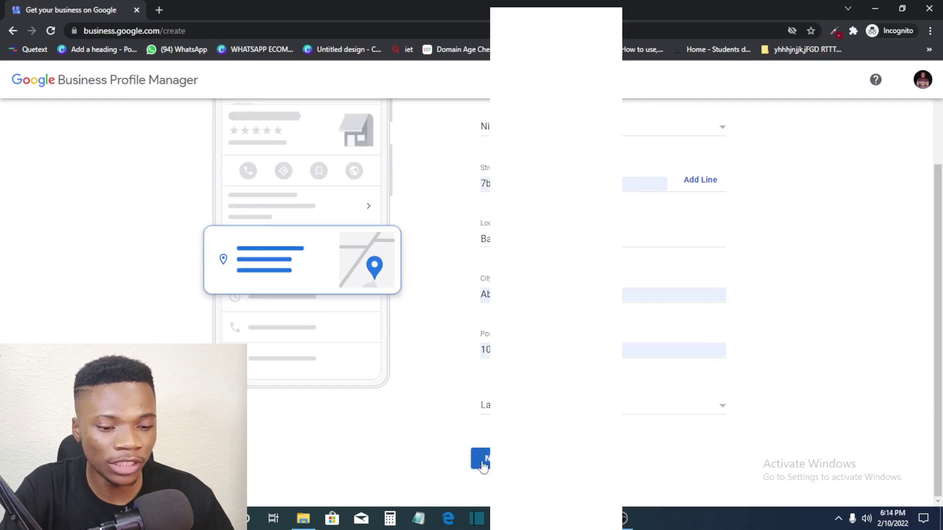
pyautogui.click(485, 463)
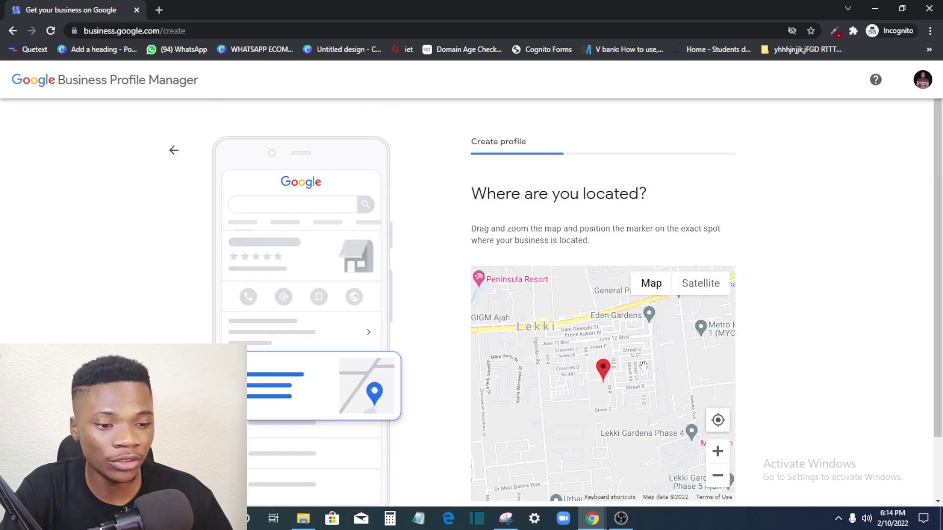
# Step: Place the map marker at the current location, allowing browser location access, and confirm it
pyautogui.scroll(-1, 699, 379)
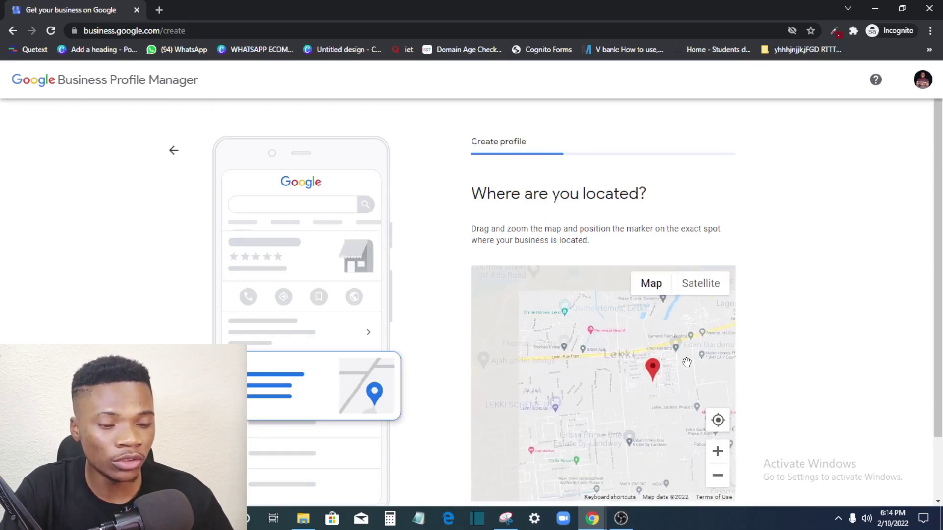
pyautogui.click(717, 422)
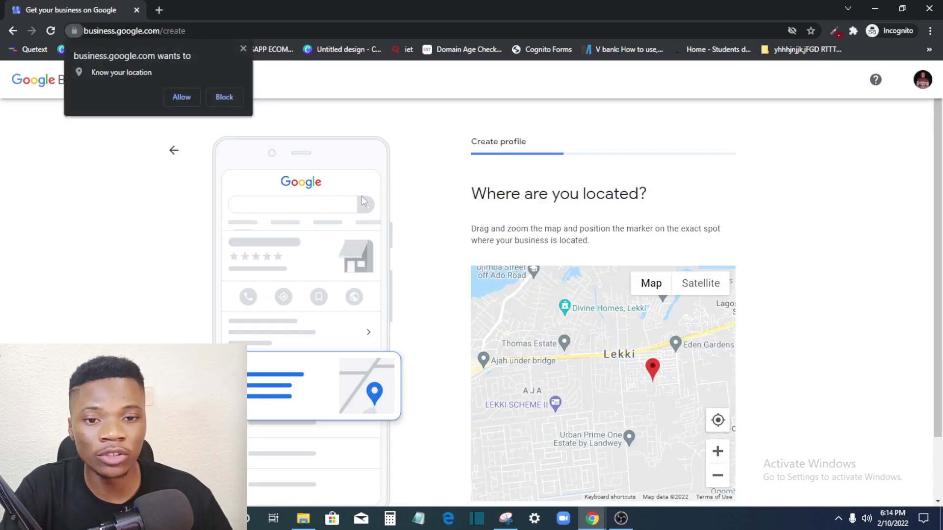
pyautogui.click(181, 101)
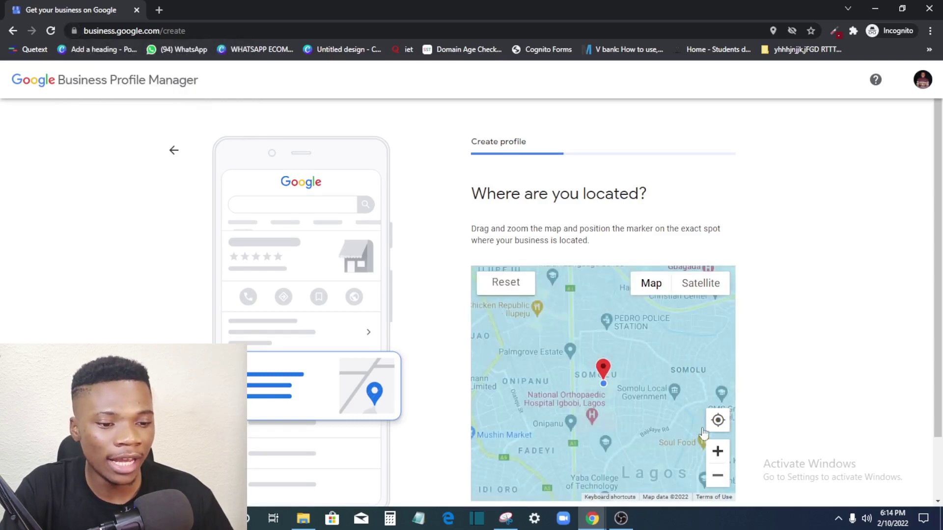
pyautogui.scroll(-5, 722, 437)
pyautogui.click(505, 459)
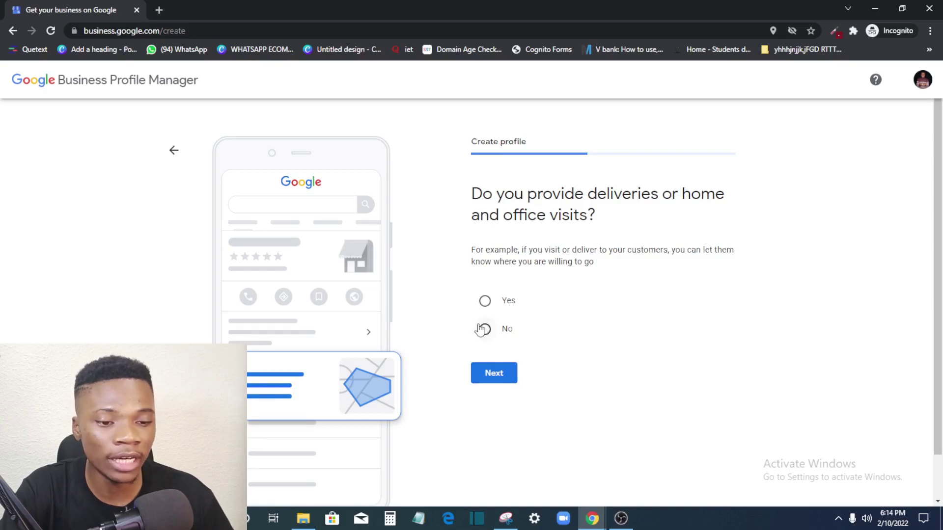
# Step: Answer no to deliveries, mark that there is no website, and enter the store's contact phone number
pyautogui.click(493, 337)
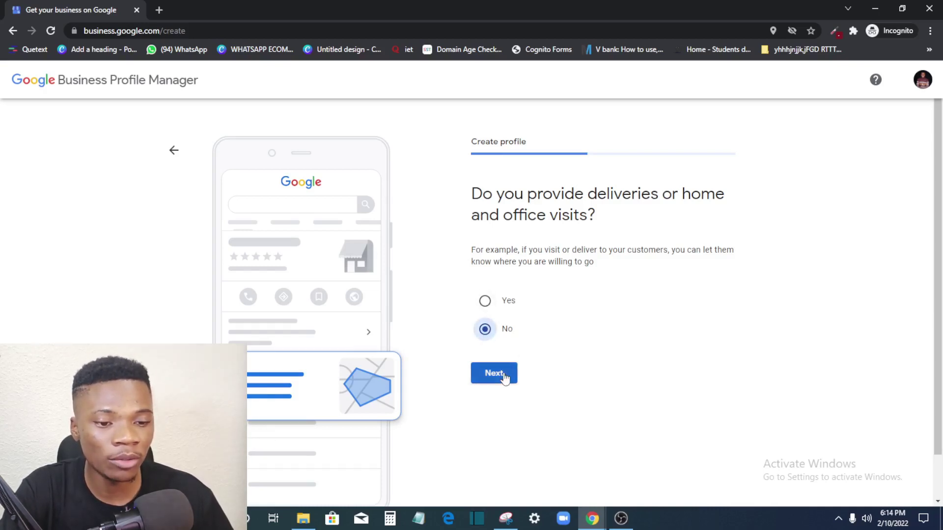
pyautogui.click(503, 372)
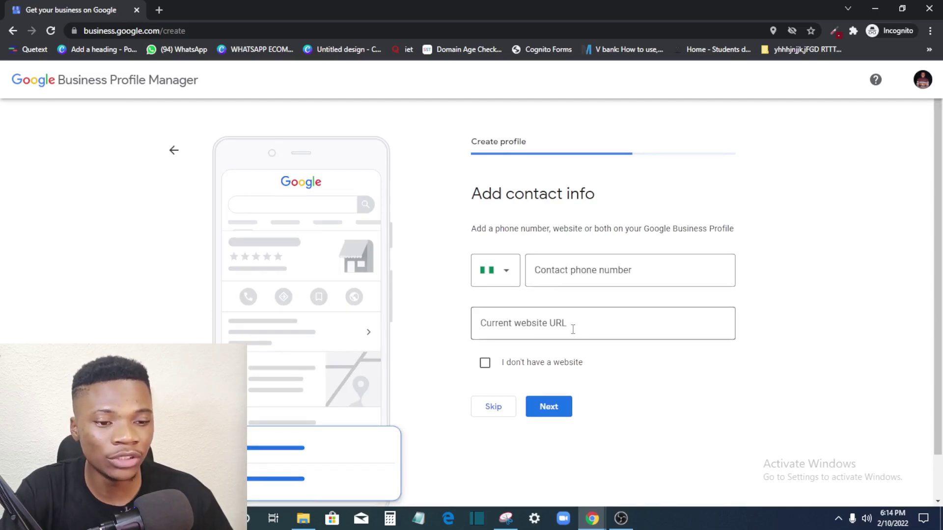
pyautogui.click(577, 275)
pyautogui.click(547, 332)
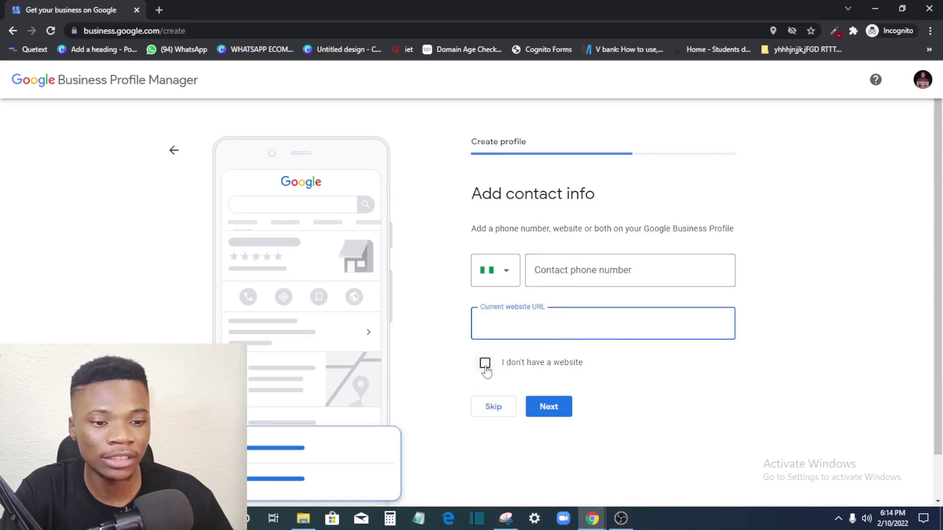
pyautogui.click(485, 365)
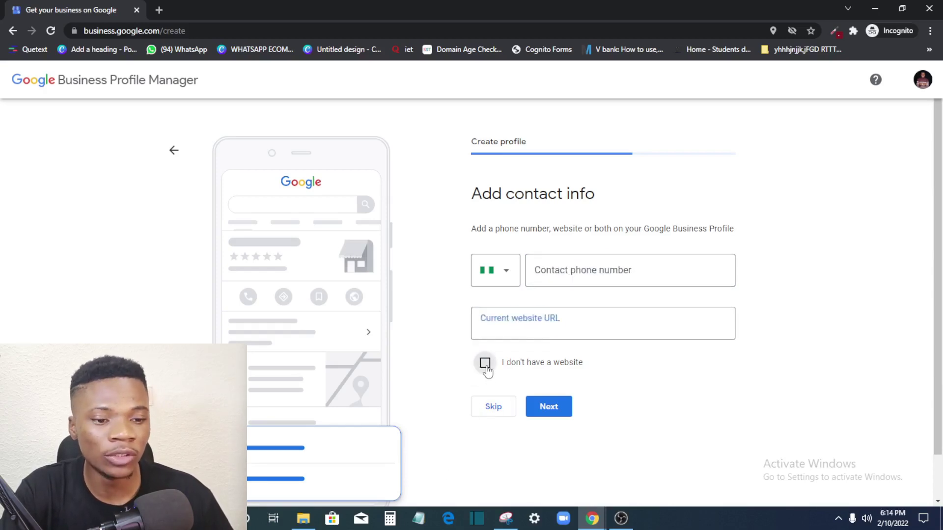
pyautogui.click(586, 275)
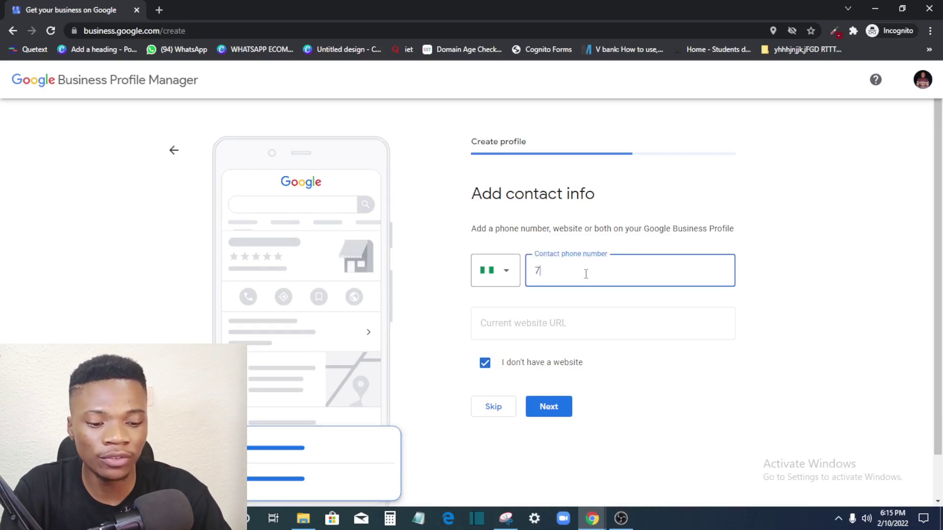
pyautogui.click(557, 404)
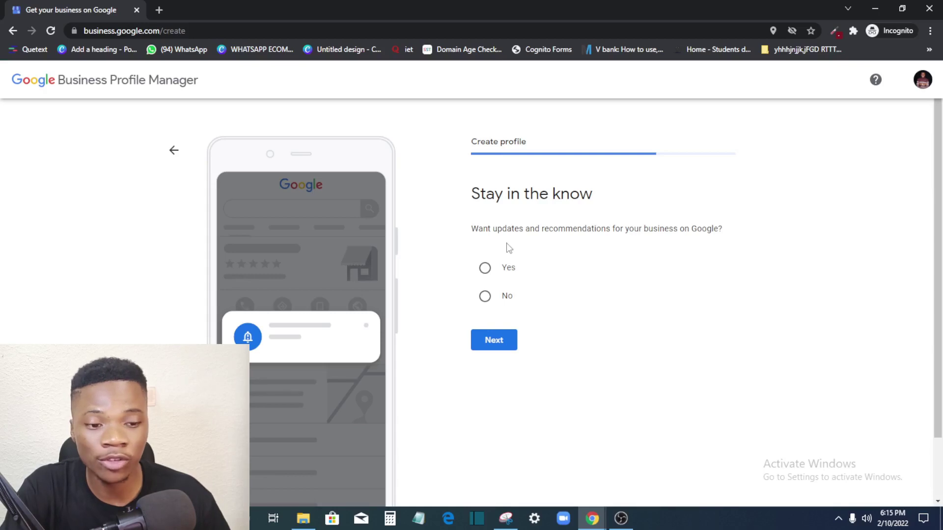
# Step: Opt in to Google updates and choose Verify Later under the other verification options
pyautogui.click(485, 269)
pyautogui.click(488, 340)
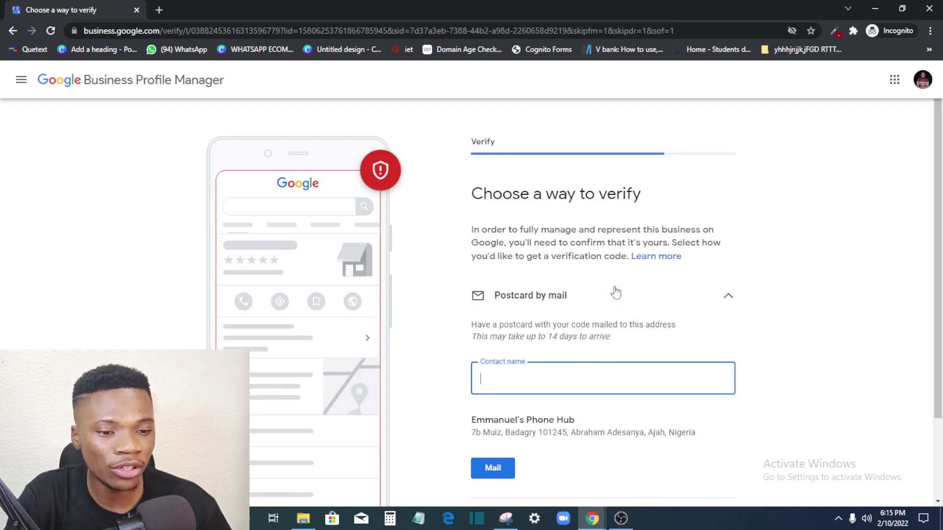
pyautogui.scroll(-1, 544, 315)
pyautogui.scroll(-1, 544, 316)
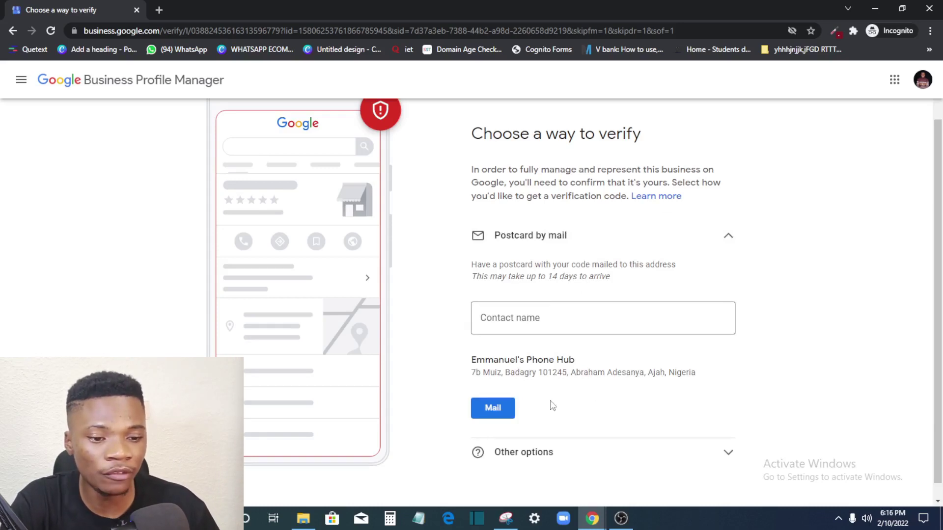
pyautogui.scroll(-1, 552, 407)
pyautogui.click(727, 224)
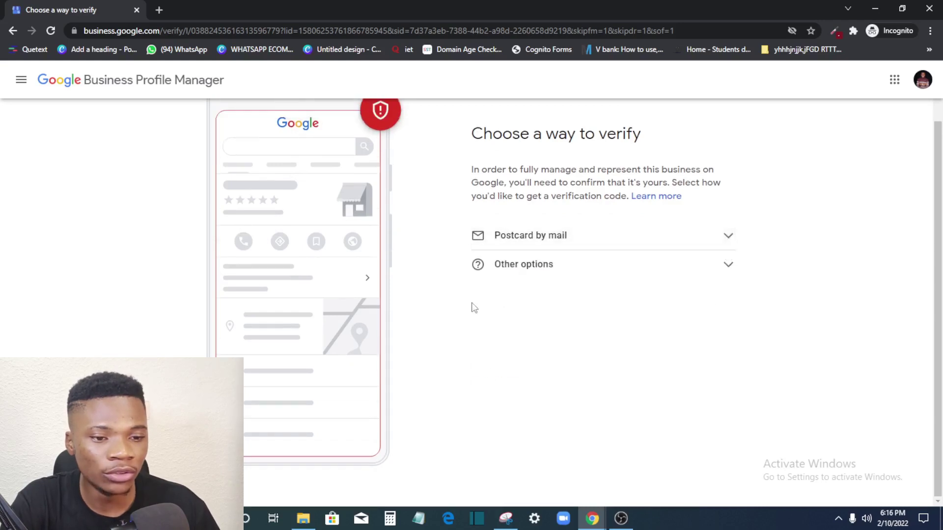
pyautogui.click(572, 272)
pyautogui.click(488, 340)
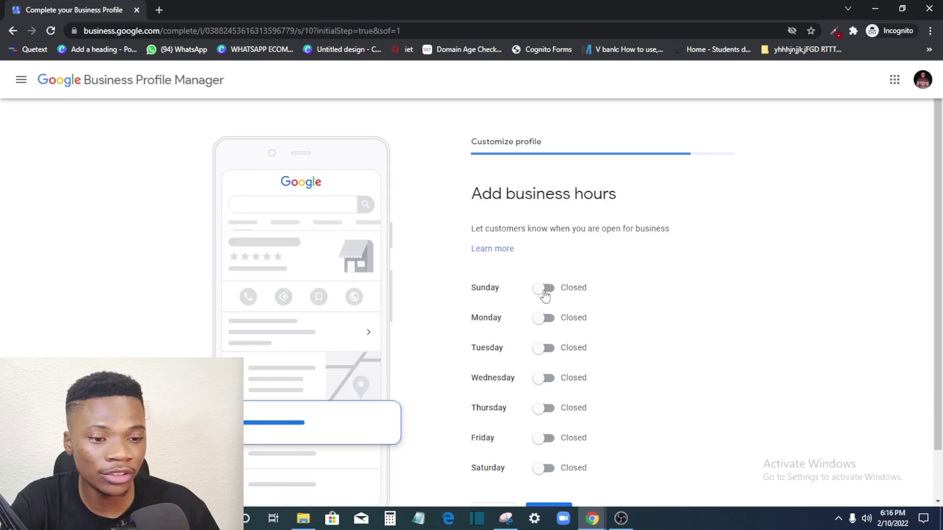
# Step: Set Monday open from 8:00 AM to 5:00 PM
pyautogui.click(546, 322)
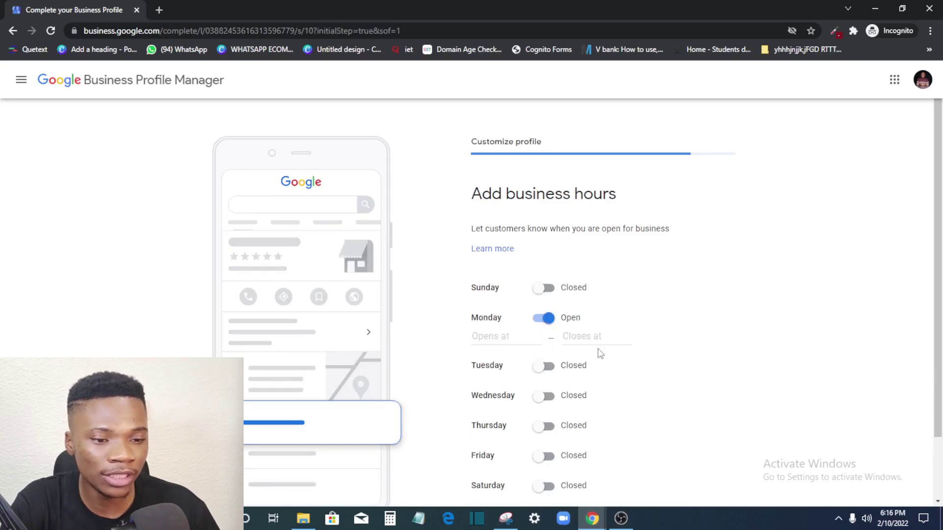
pyautogui.click(509, 339)
pyautogui.write('8')
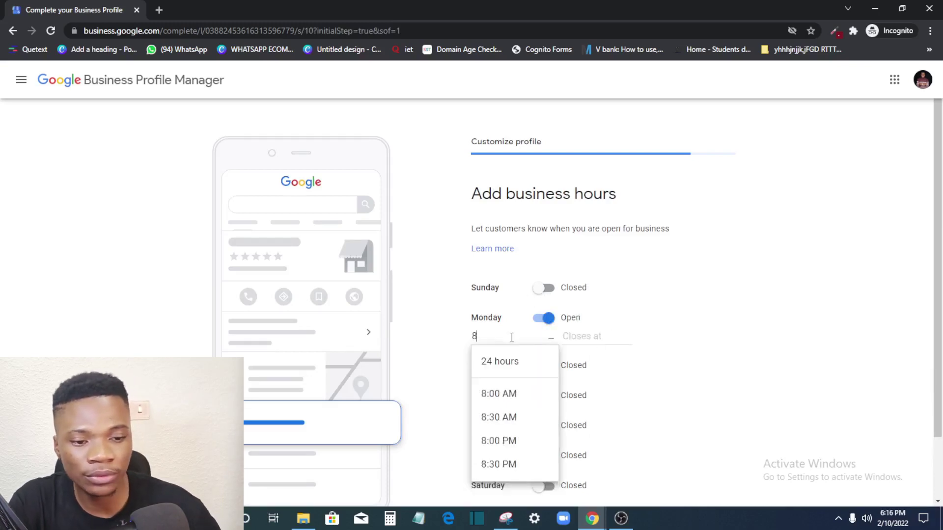
pyautogui.click(520, 393)
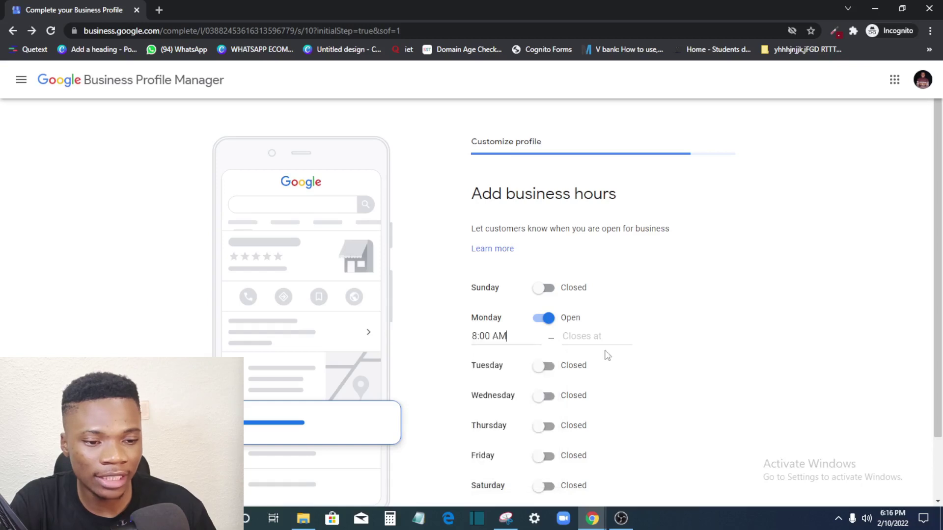
pyautogui.click(575, 337)
pyautogui.write('5p')
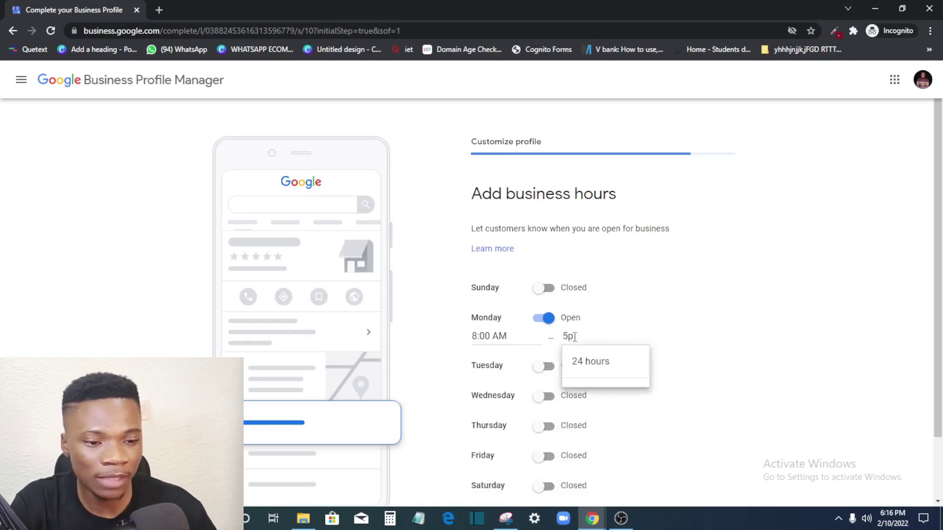
pyautogui.write('m')
pyautogui.click(709, 349)
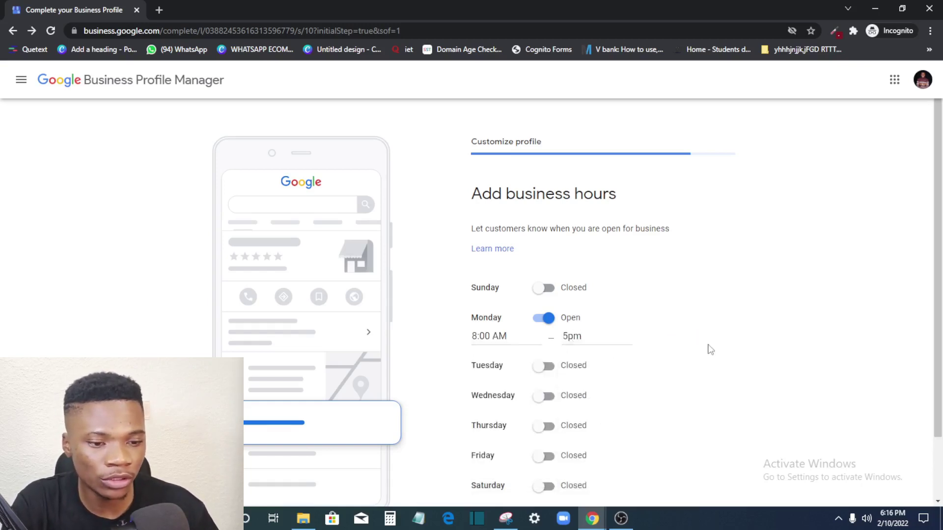
pyautogui.click(573, 337)
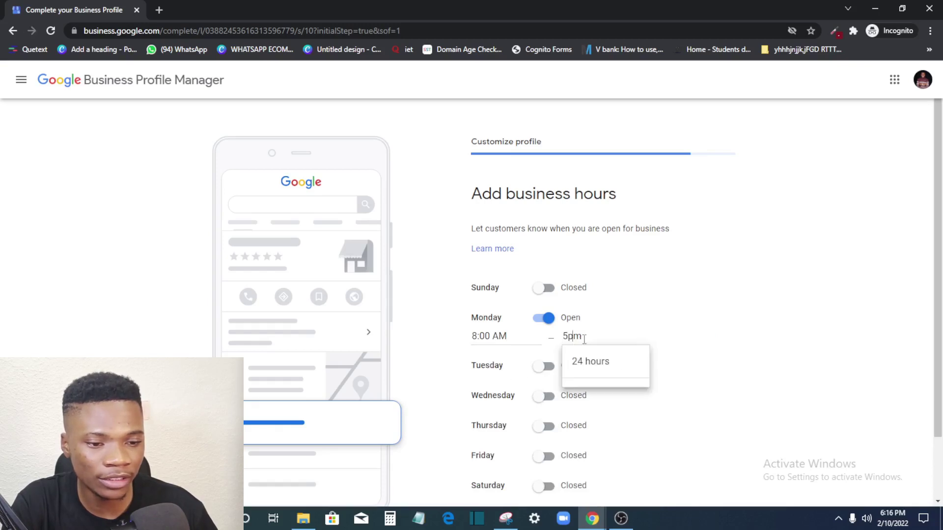
pyautogui.press('BackSpace')
pyautogui.press('BackSpace')
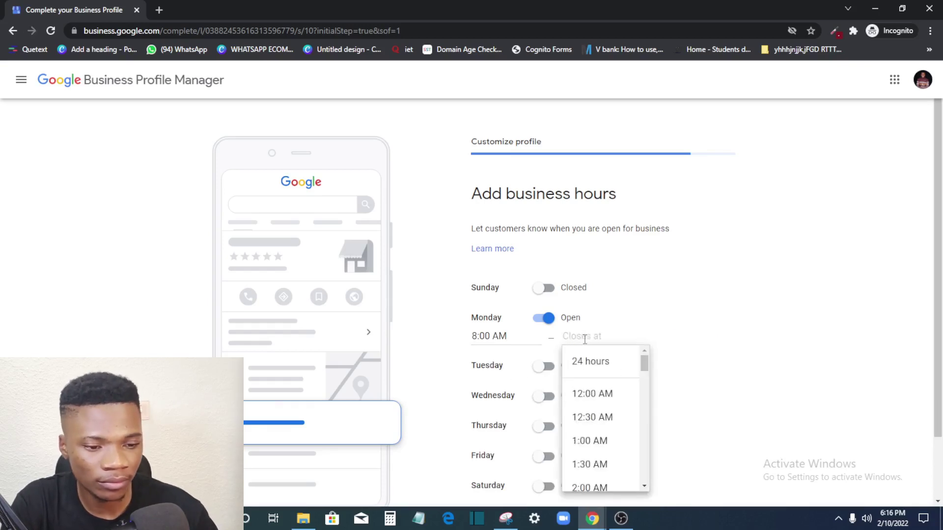
pyautogui.click(742, 331)
pyautogui.click(587, 338)
pyautogui.scroll(-2, 590, 457)
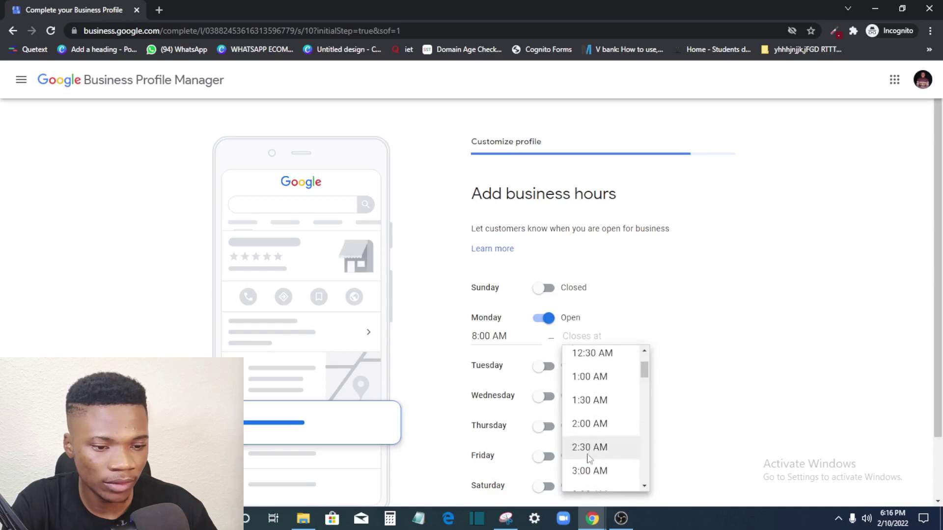
pyautogui.scroll(-15, 588, 456)
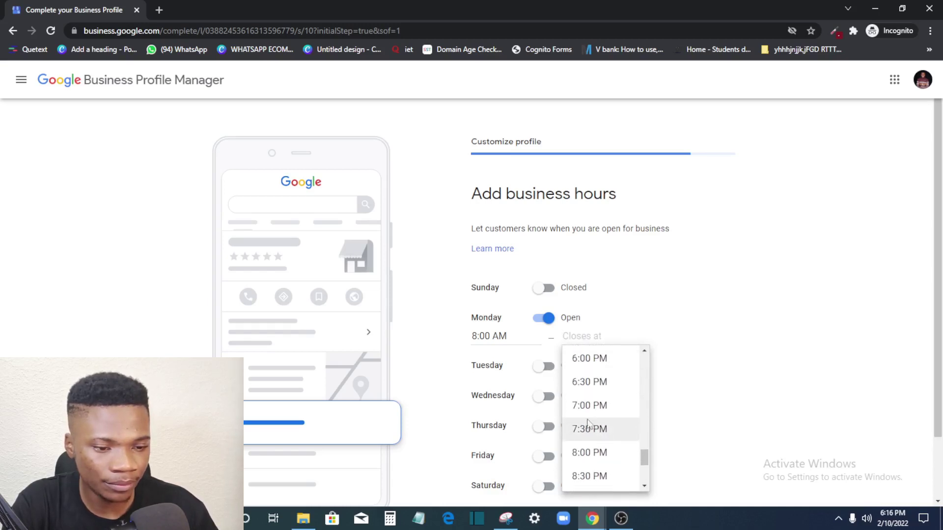
pyautogui.scroll(2, 588, 425)
pyautogui.click(595, 432)
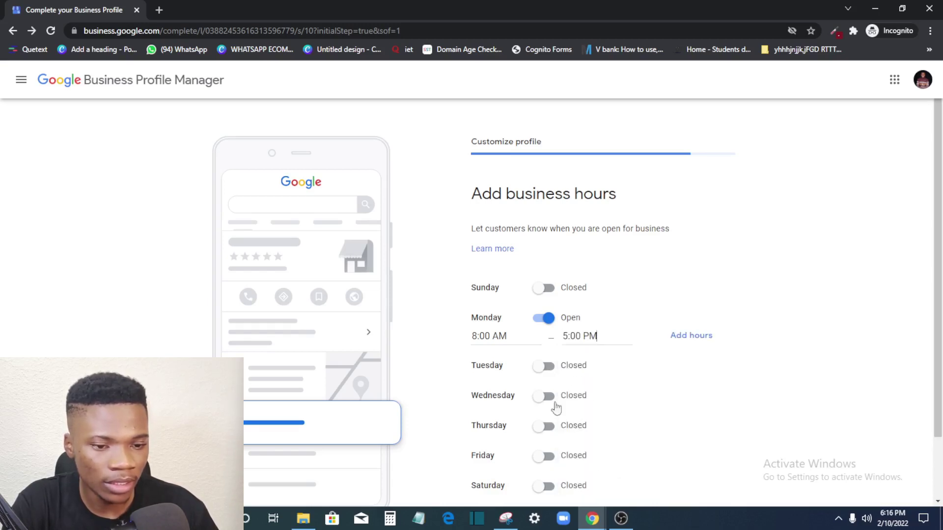
# Step: Set Tuesday open from 8:00 AM to 5:00 PM
pyautogui.click(545, 366)
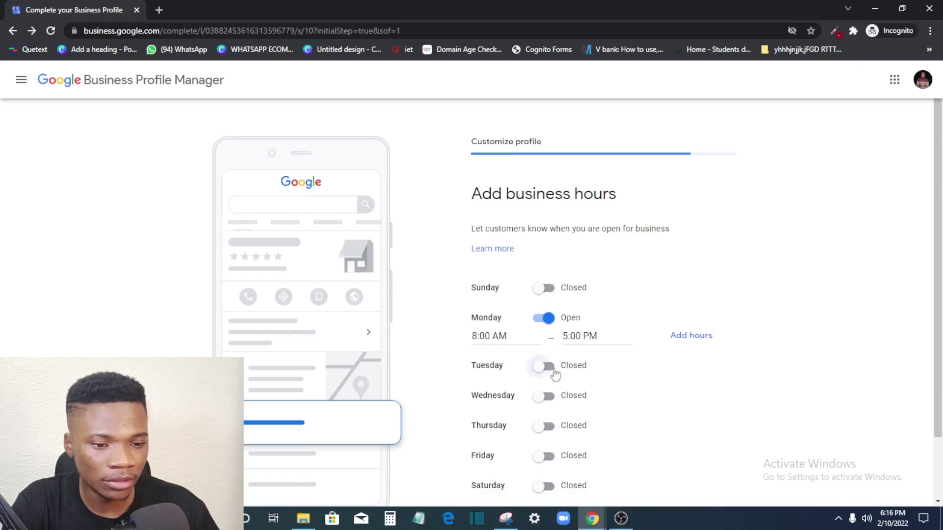
pyautogui.click(494, 384)
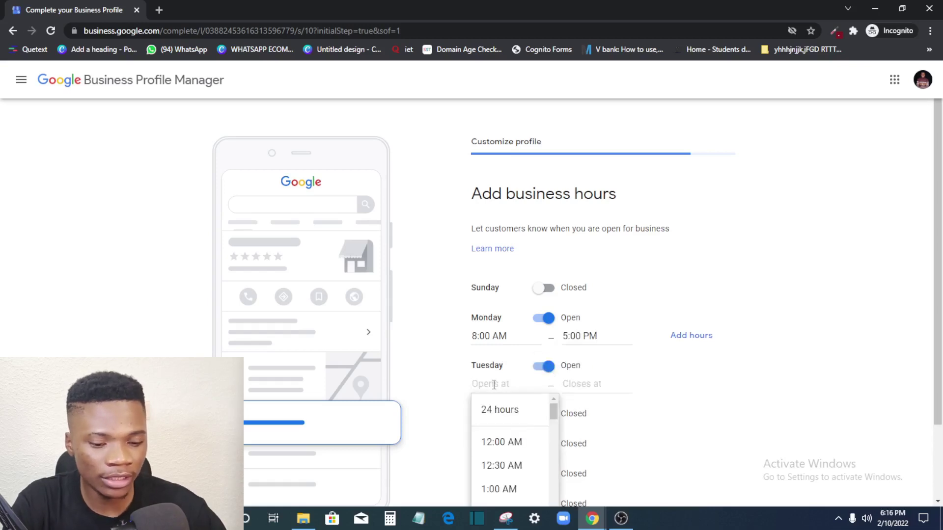
pyautogui.write('8')
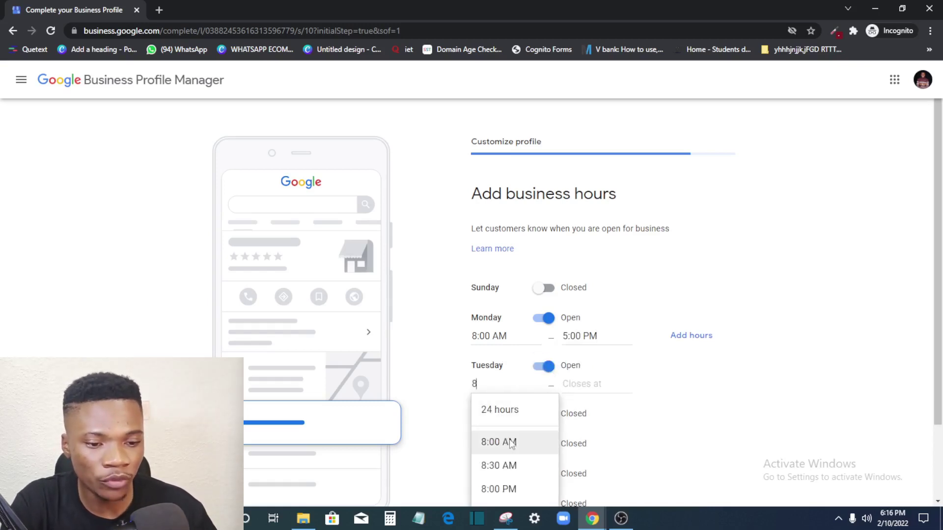
pyautogui.click(511, 443)
pyautogui.click(570, 383)
pyautogui.scroll(-4, 623, 465)
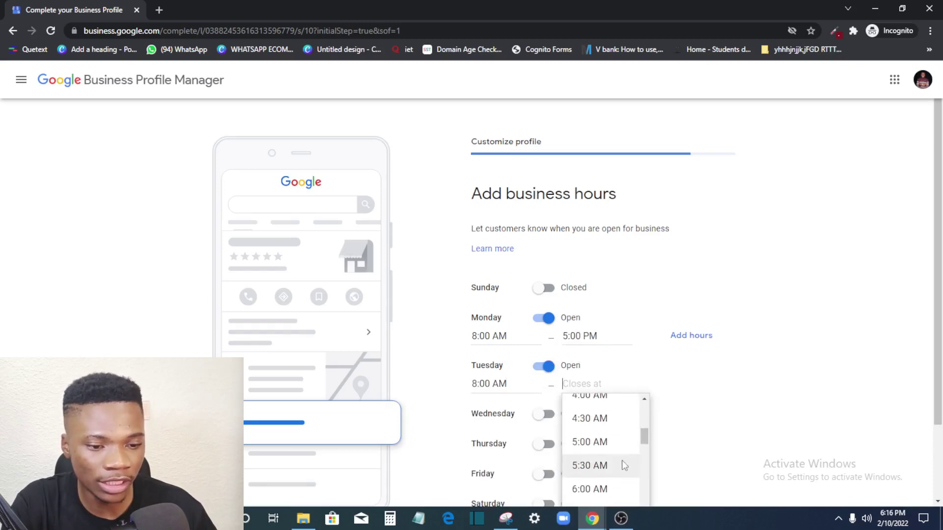
pyautogui.write('5')
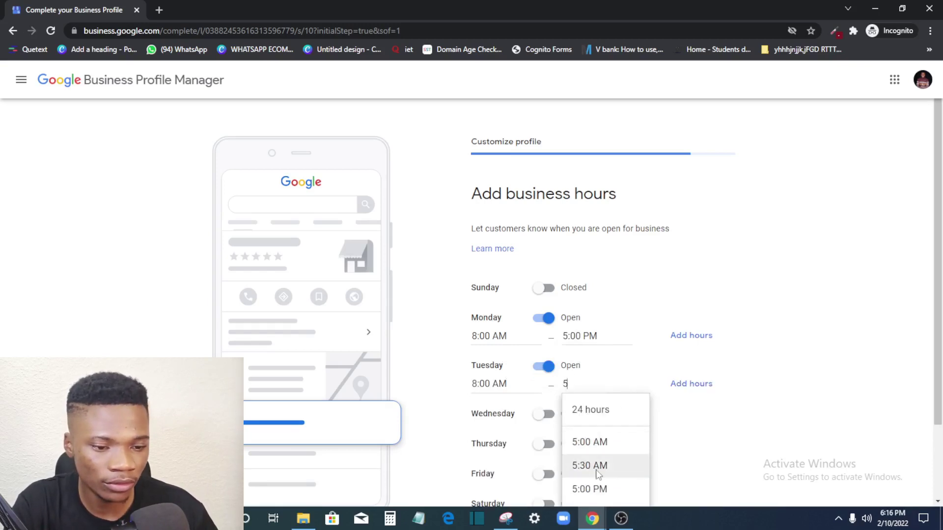
pyautogui.click(594, 488)
# Step: Set Wednesday open from 8:00 AM to 5:30 PM
pyautogui.click(552, 418)
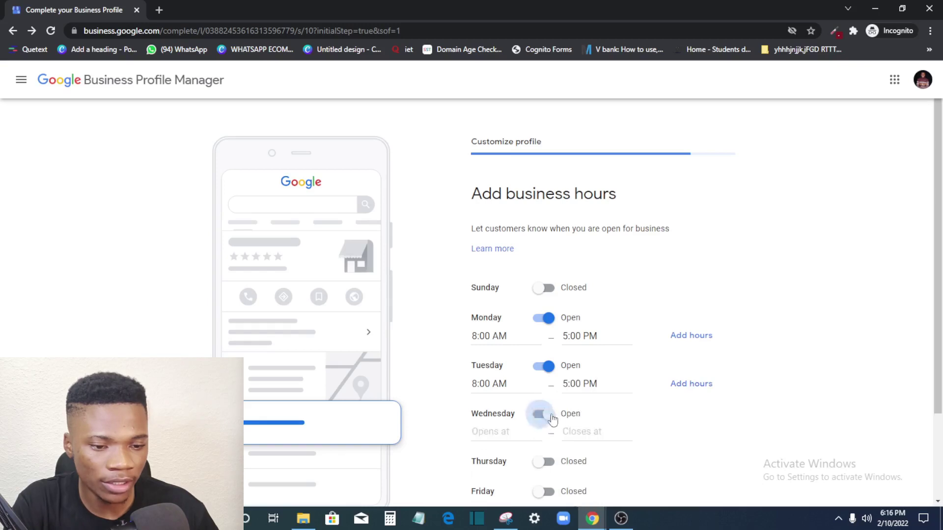
pyautogui.click(509, 431)
pyautogui.write('8')
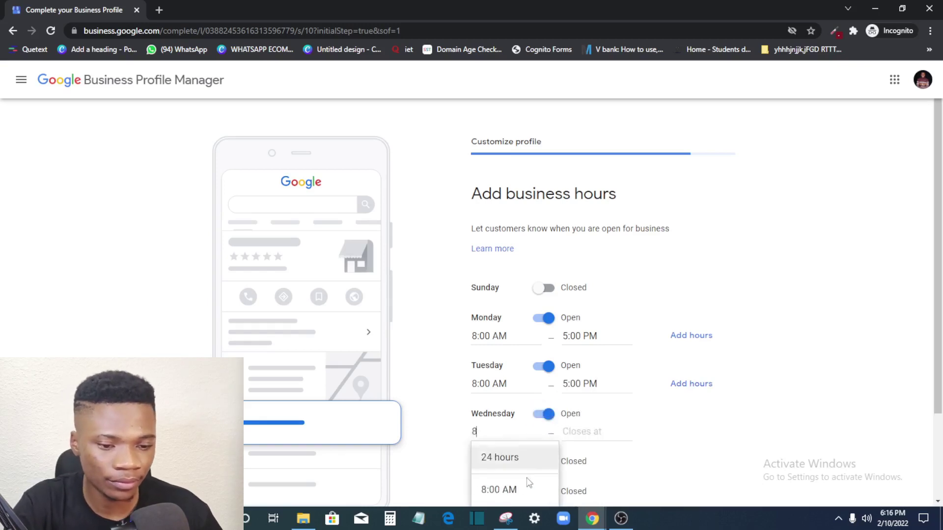
pyautogui.click(527, 488)
pyautogui.click(577, 431)
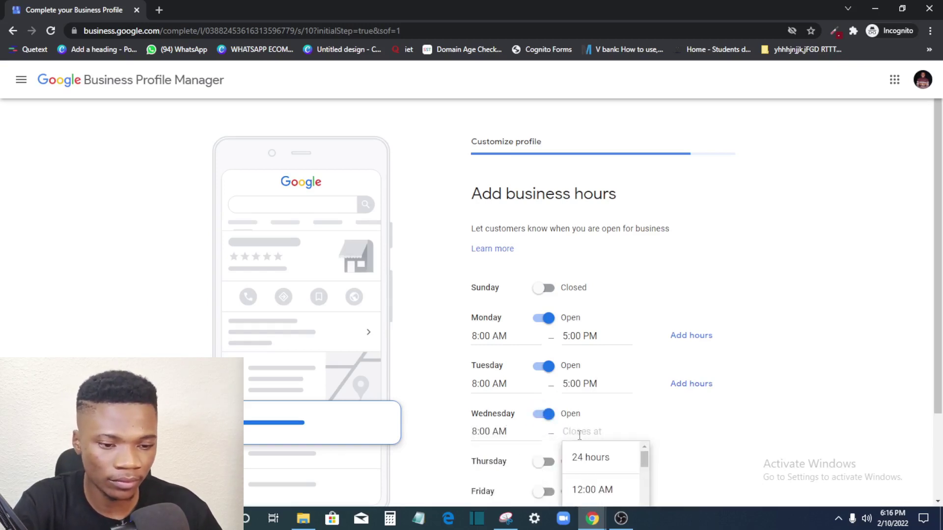
pyautogui.write('5')
pyautogui.scroll(-2, 725, 479)
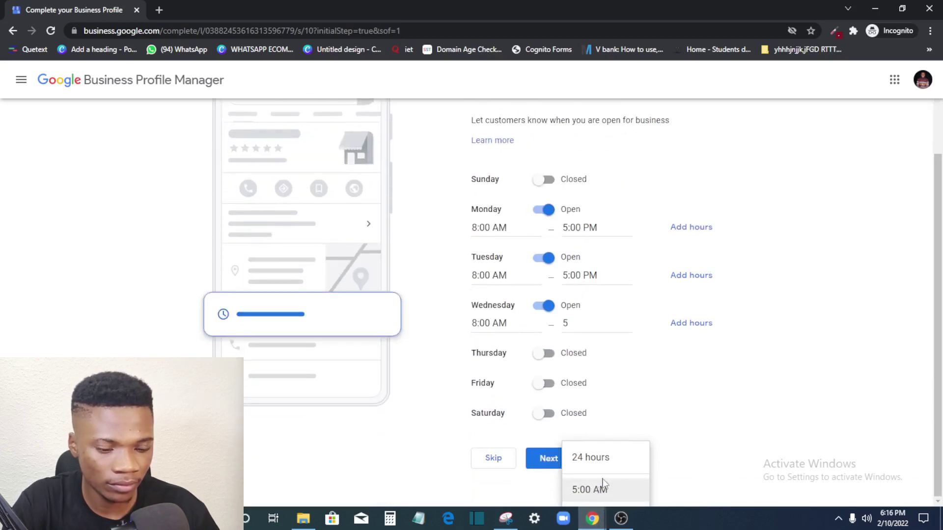
pyautogui.click(664, 405)
pyautogui.click(572, 319)
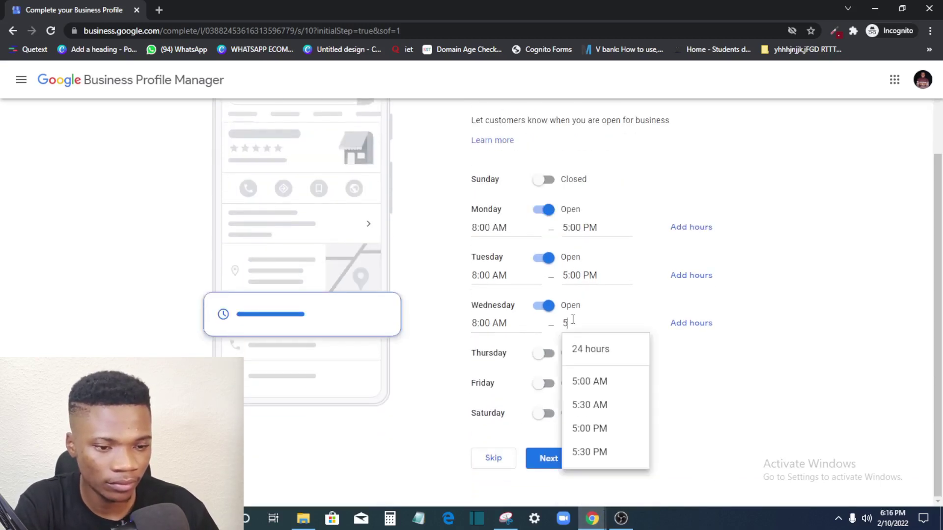
pyautogui.click(592, 451)
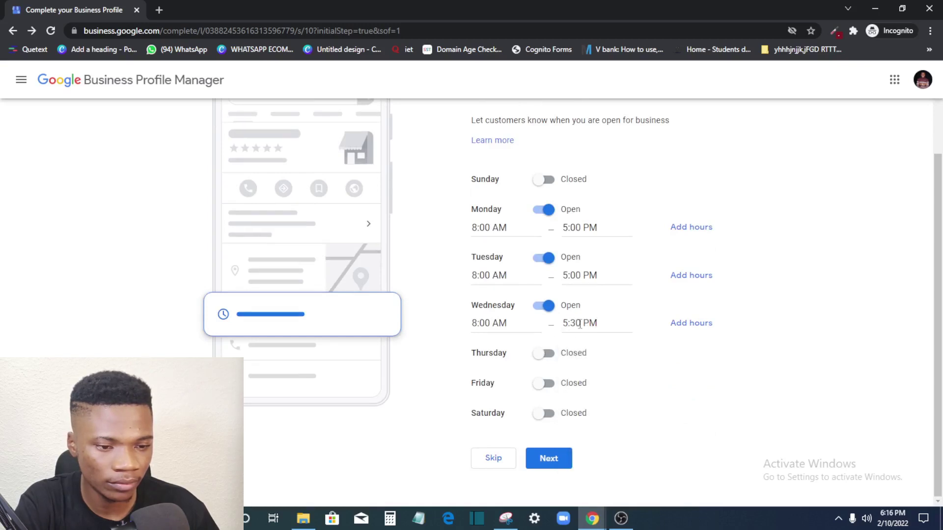
# Step: Set Thursday open from 8:00 AM to 5:00 PM
pyautogui.click(545, 353)
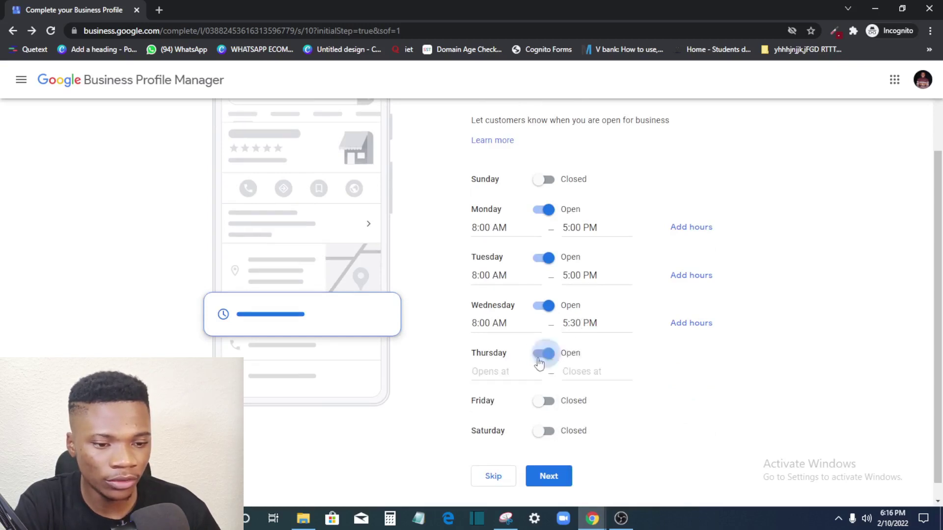
pyautogui.click(500, 373)
pyautogui.write('9')
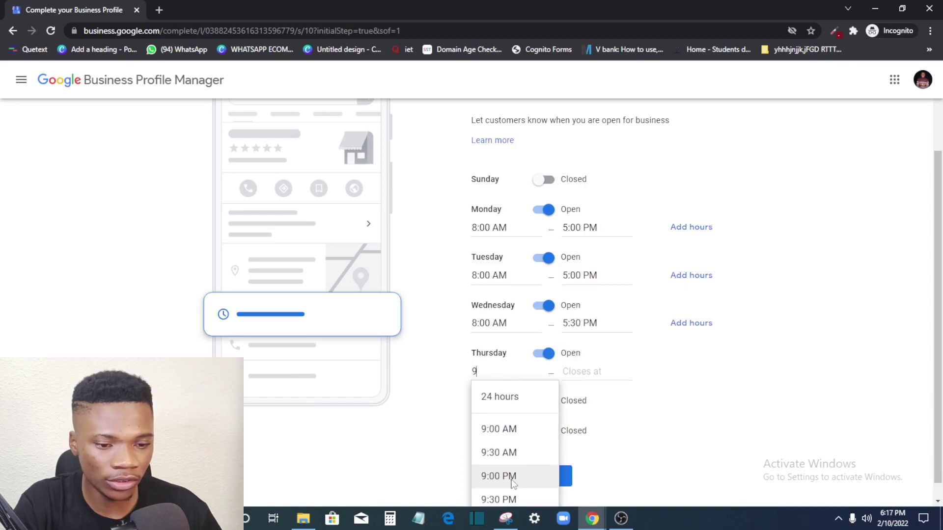
pyautogui.press('BackSpace')
pyautogui.write('8')
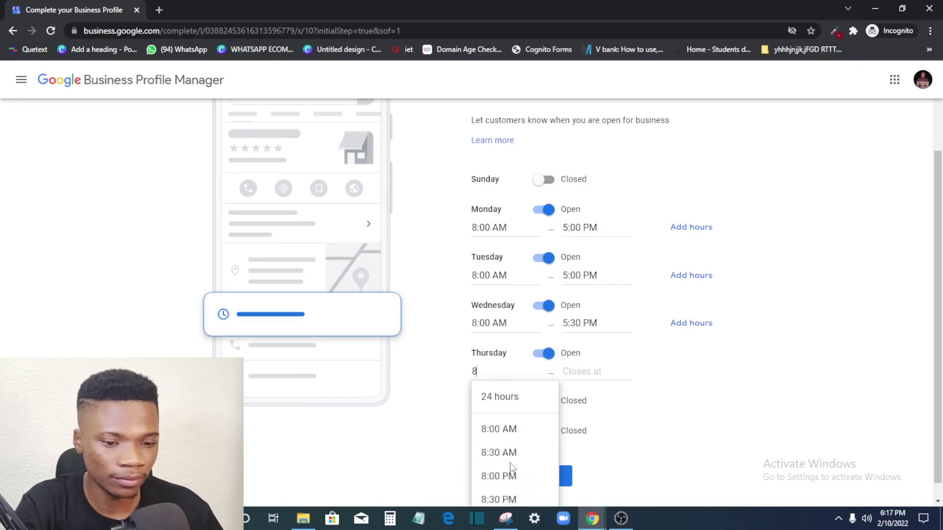
pyautogui.click(508, 432)
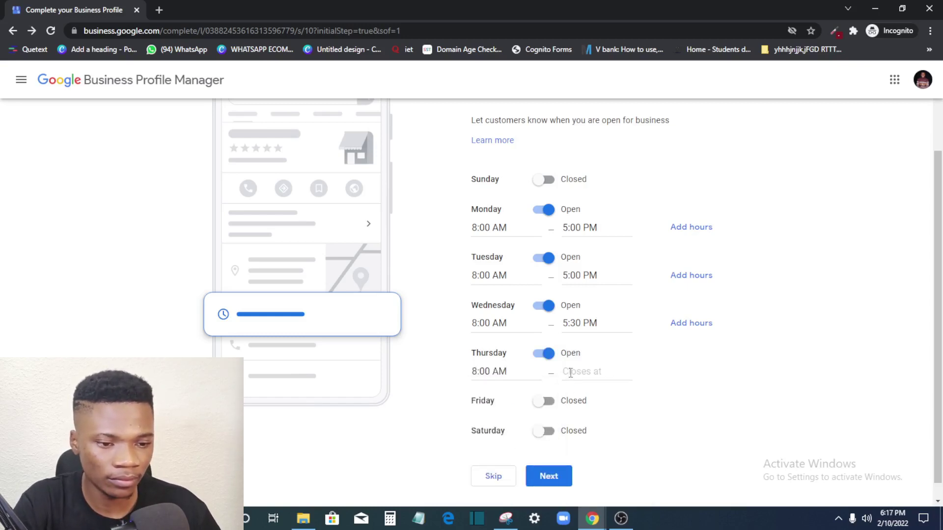
pyautogui.click(570, 373)
pyautogui.write('5')
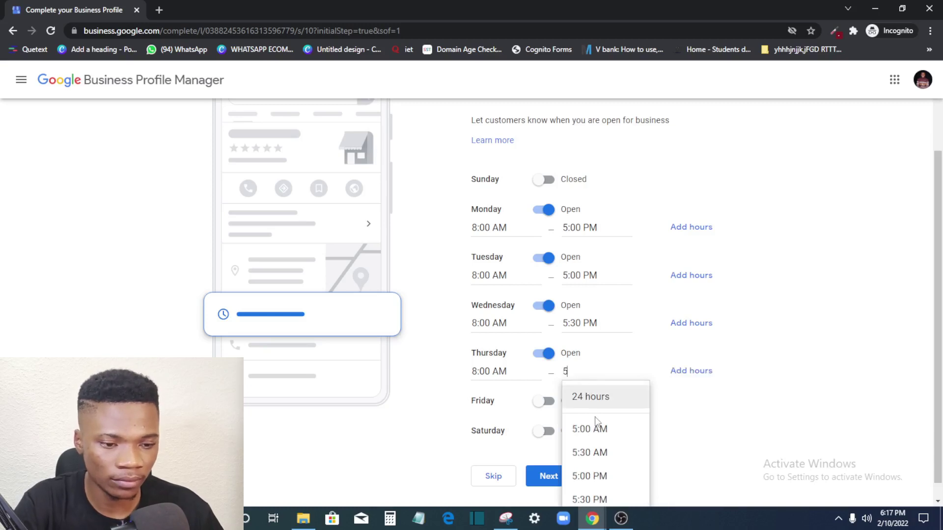
pyautogui.click(601, 476)
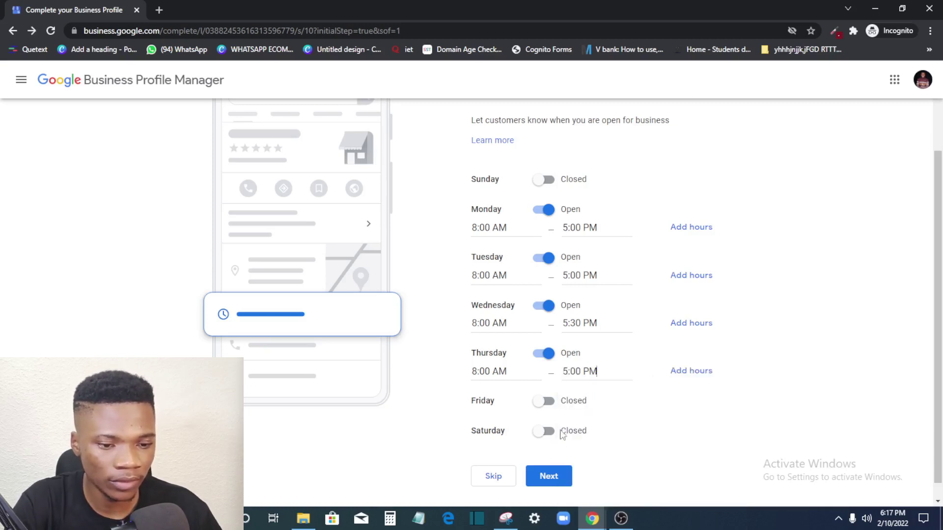
# Step: Set Friday open from 8:00 AM to 3:00 PM and save the business hours
pyautogui.click(545, 402)
pyautogui.click(506, 424)
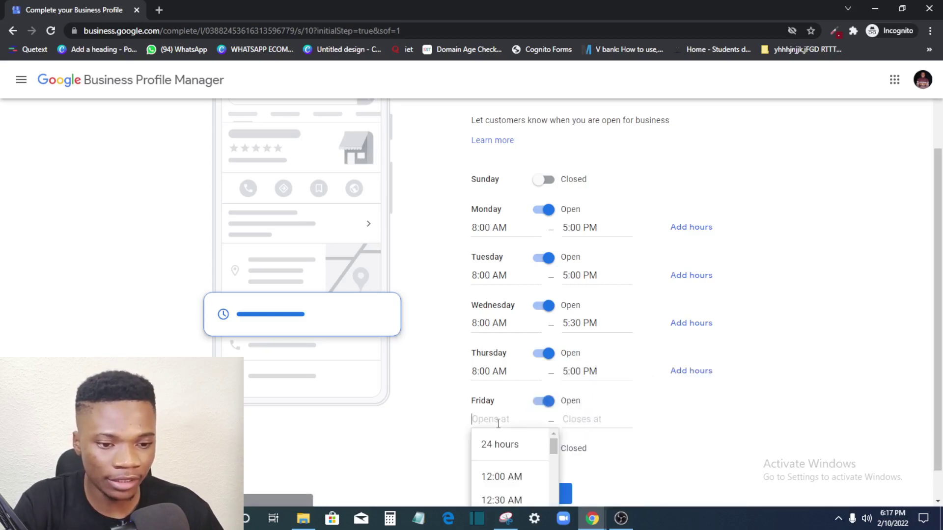
pyautogui.write('8')
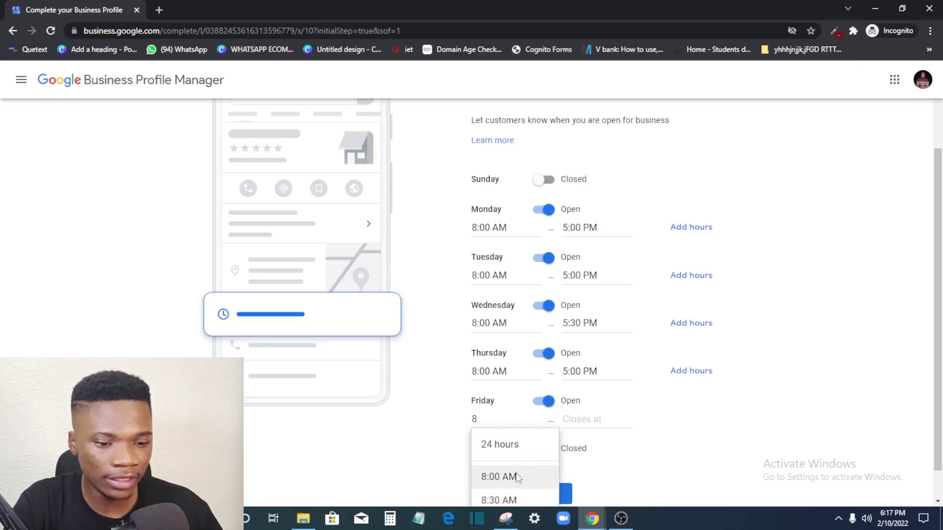
pyautogui.click(518, 477)
pyautogui.click(569, 424)
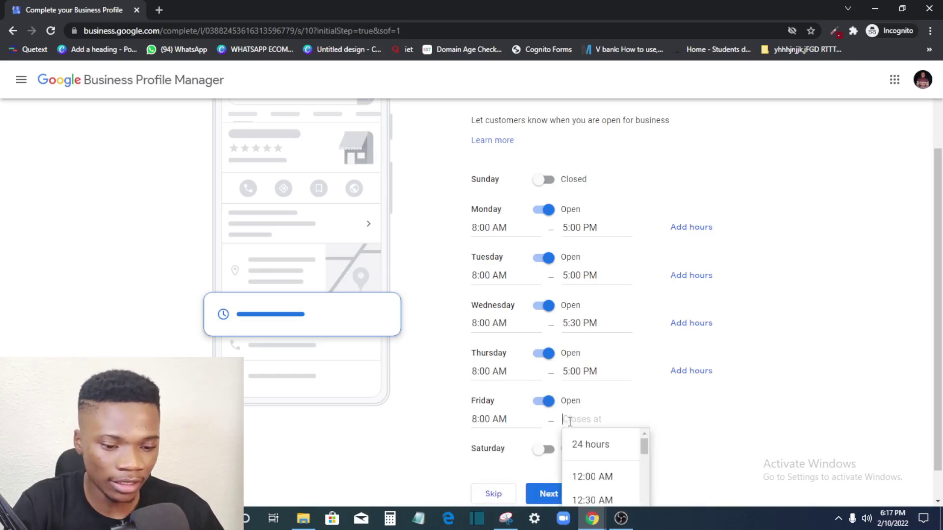
pyautogui.write('3')
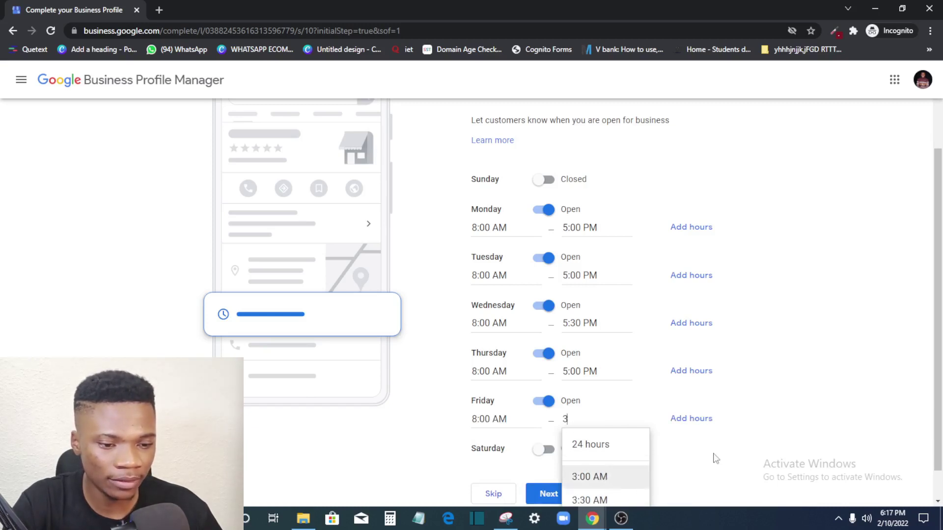
pyautogui.scroll(-1, 741, 462)
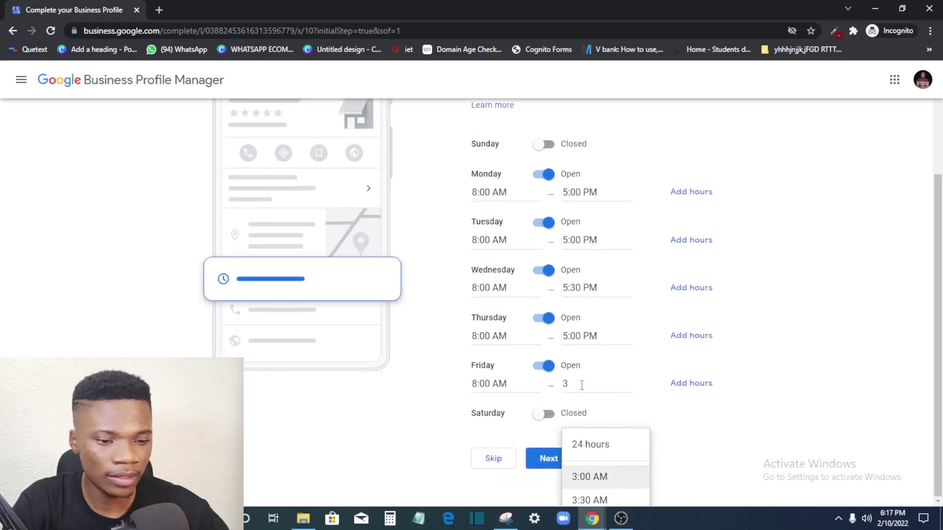
pyautogui.press('BackSpace')
pyautogui.click(692, 413)
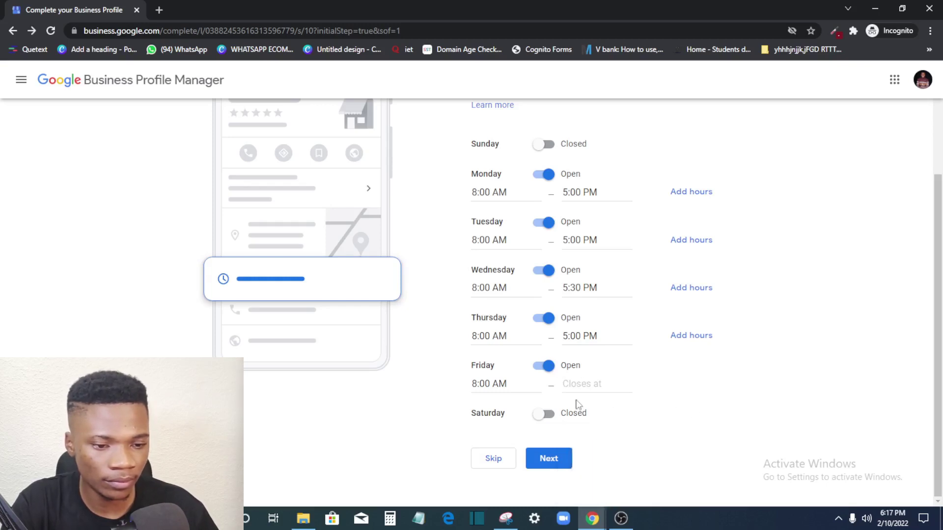
pyautogui.click(569, 384)
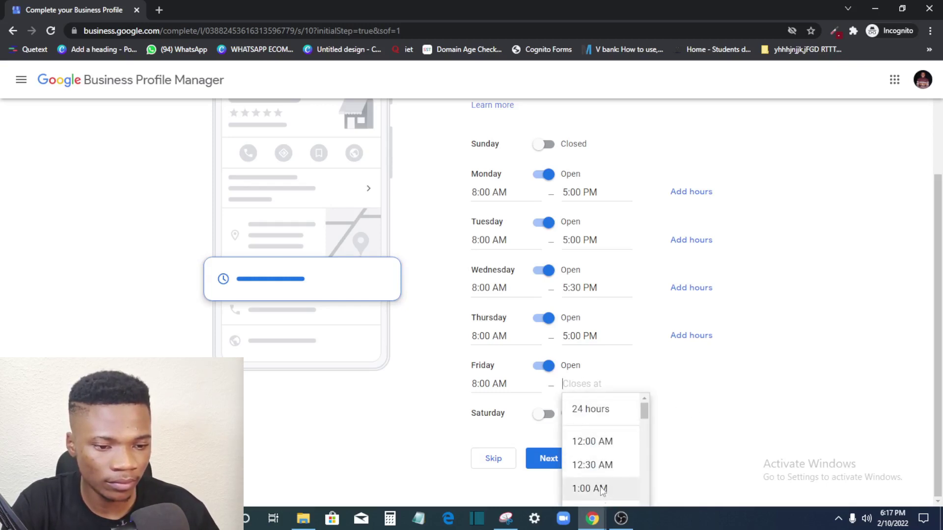
pyautogui.scroll(-3, 599, 486)
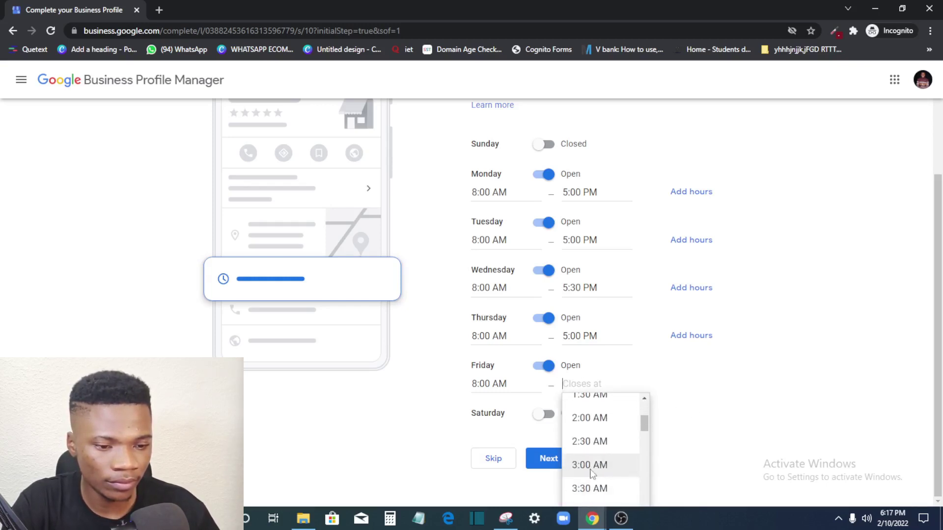
pyautogui.click(591, 465)
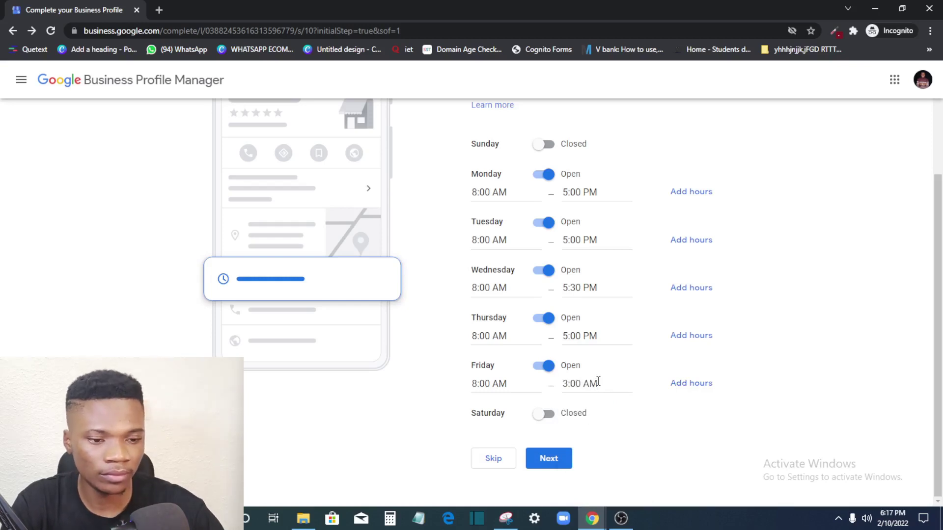
pyautogui.press('BackSpace')
pyautogui.press('BackSpace')
pyautogui.press('BackSpace')
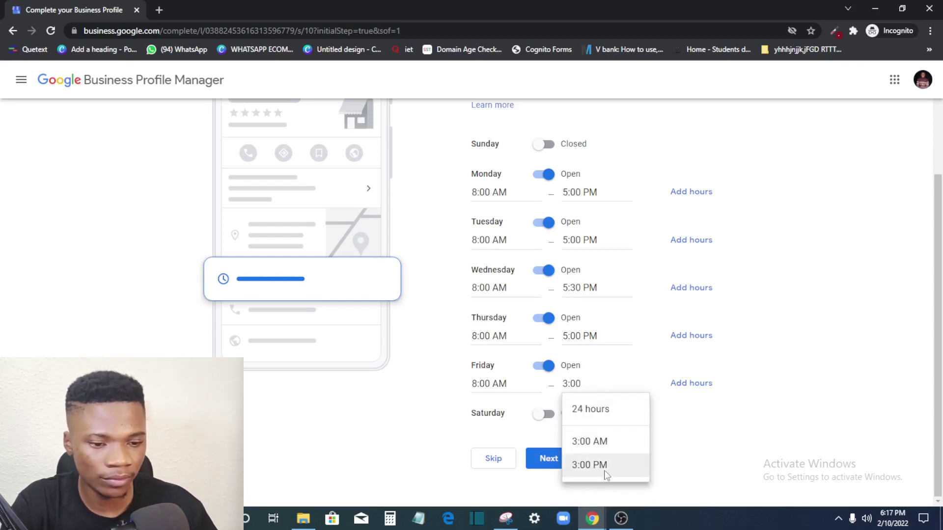
pyautogui.click(607, 472)
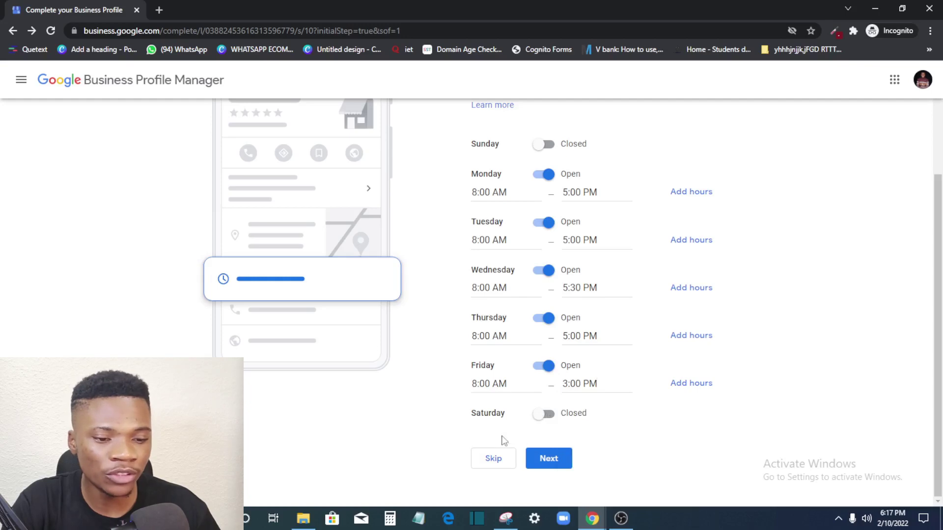
pyautogui.click(547, 459)
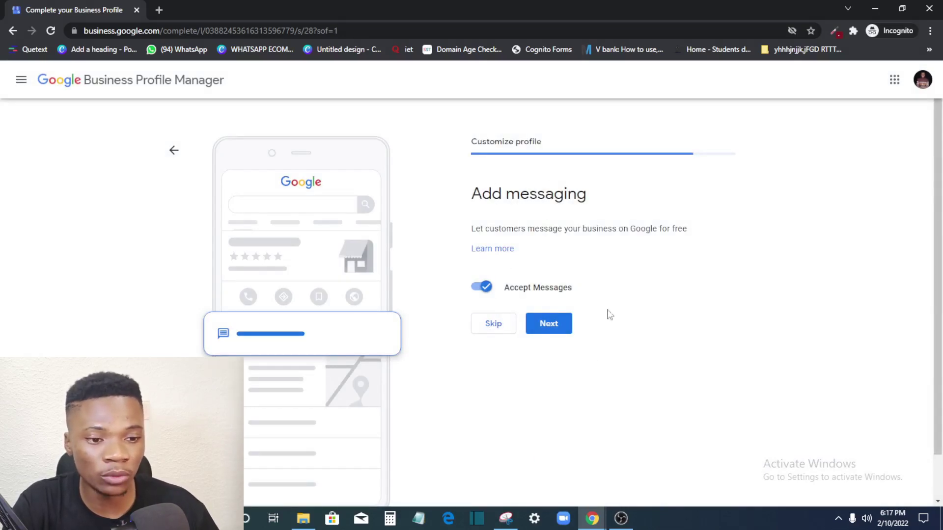
# Step: Keep messaging enabled and save a description ending 'your one stop shop for all latest and quality phones'
pyautogui.click(557, 330)
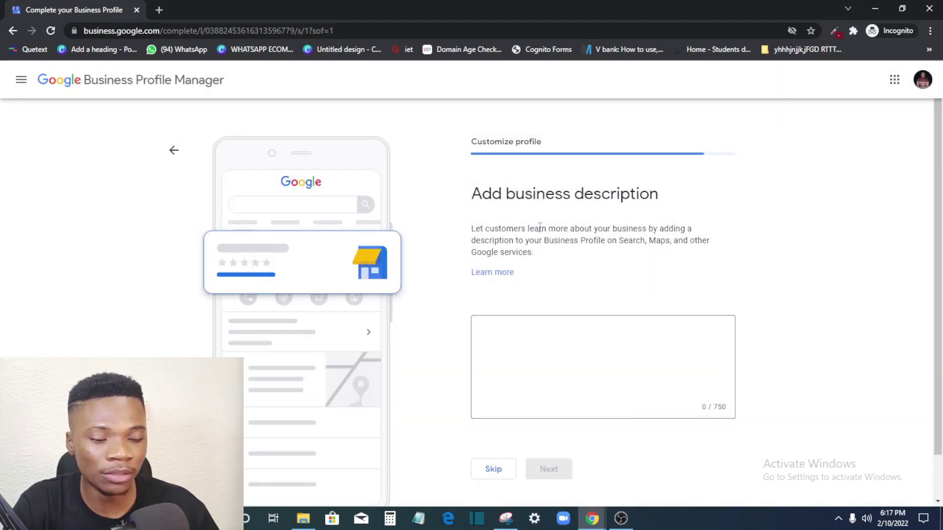
pyautogui.scroll(-1, 563, 311)
pyautogui.click(544, 280)
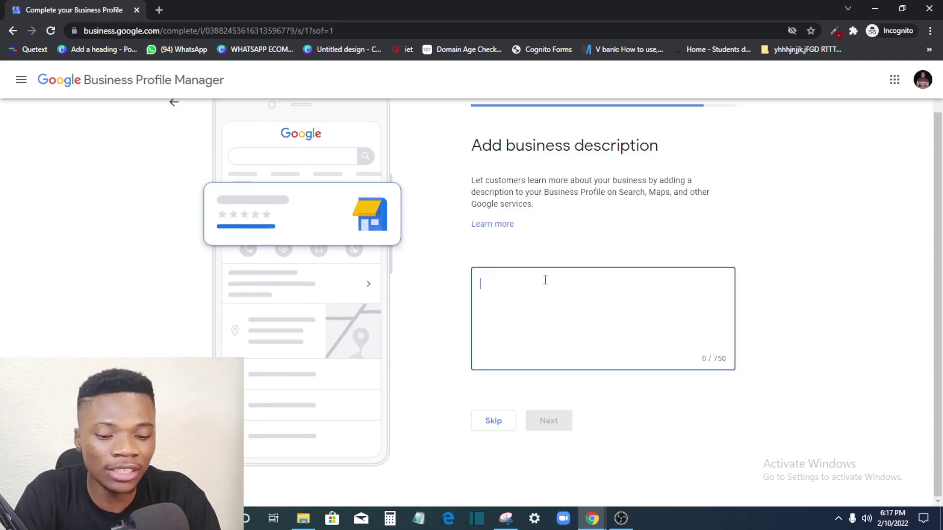
pyautogui.write('In')
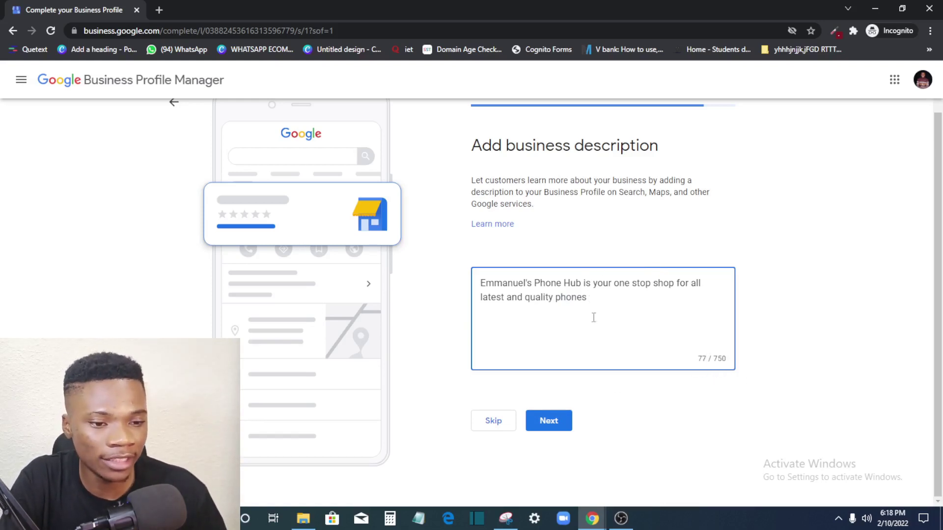
pyautogui.click(550, 422)
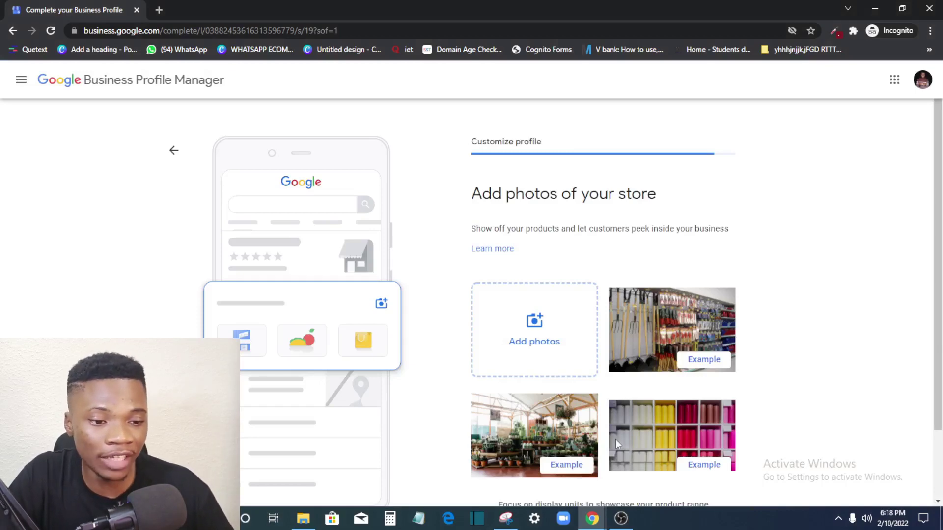
# Step: Scroll down the store photos step and open a new Incognito browser tab beside it
pyautogui.scroll(-2, 615, 440)
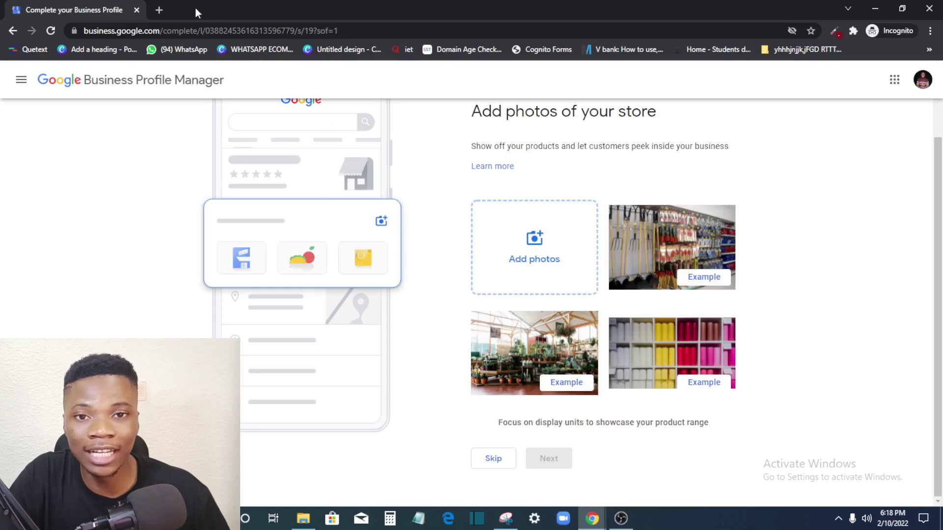
pyautogui.click(156, 10)
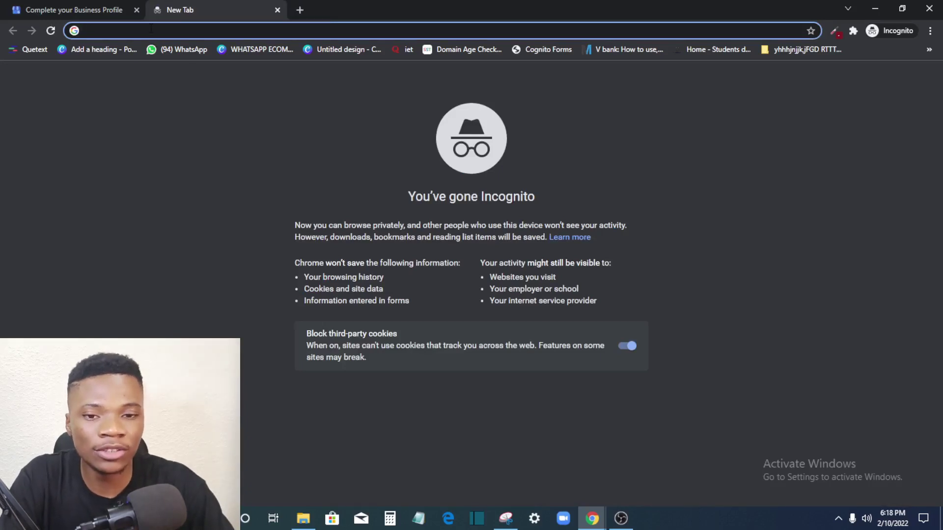
# Step: Clear the partly typed address entry and bring up the 'phone store' image results
pyautogui.write('bes')
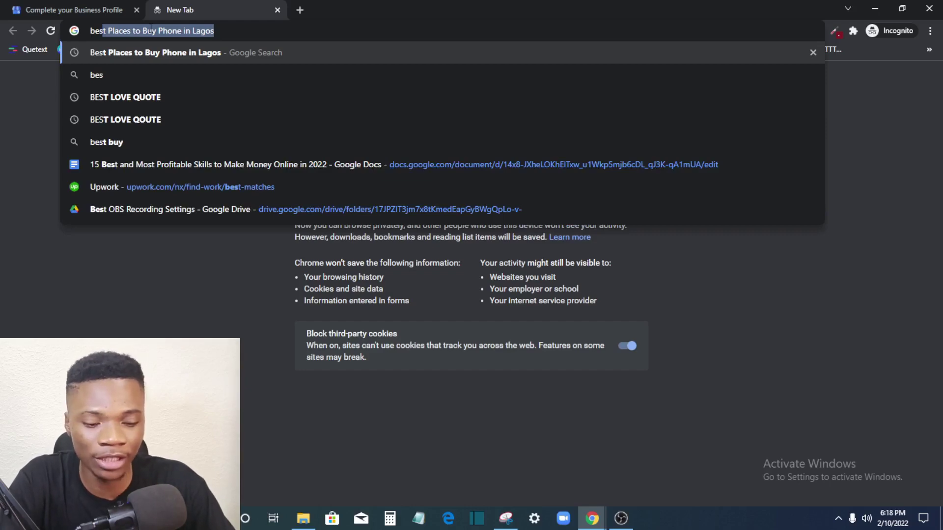
pyautogui.press('BackSpace')
pyautogui.press('BackSpace')
pyautogui.press('BackSpace')
pyautogui.press('BackSpace')
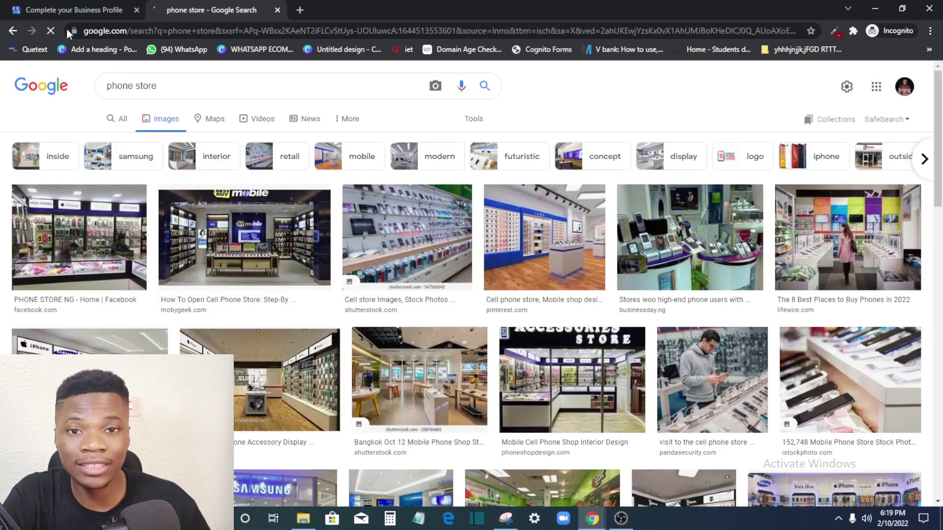
pyautogui.click(74, 10)
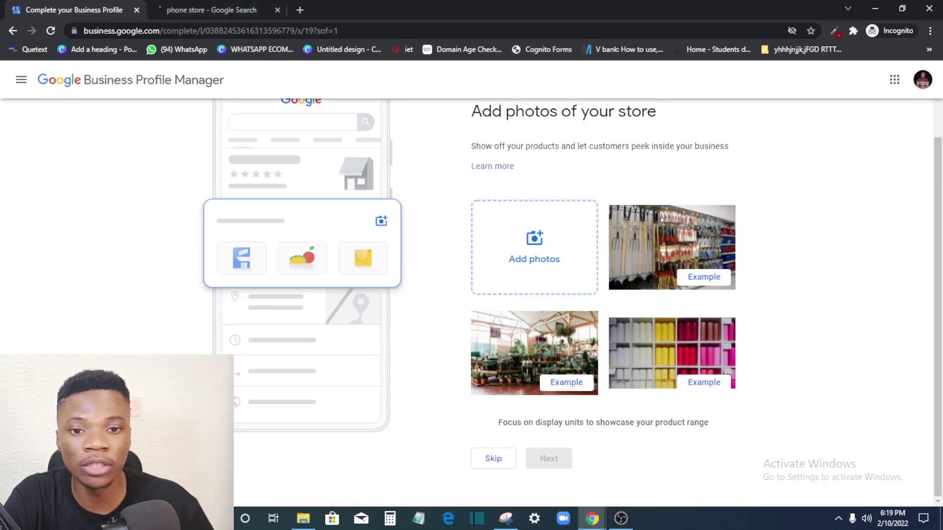
pyautogui.click(219, 7)
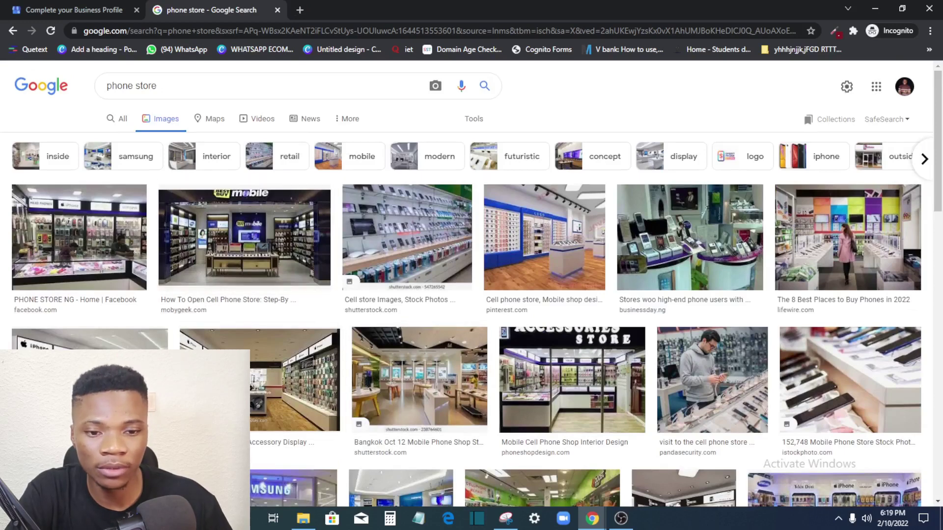
# Step: Save a phone store image into Downloads and return to the profile setup tab
pyautogui.rightClick(227, 237)
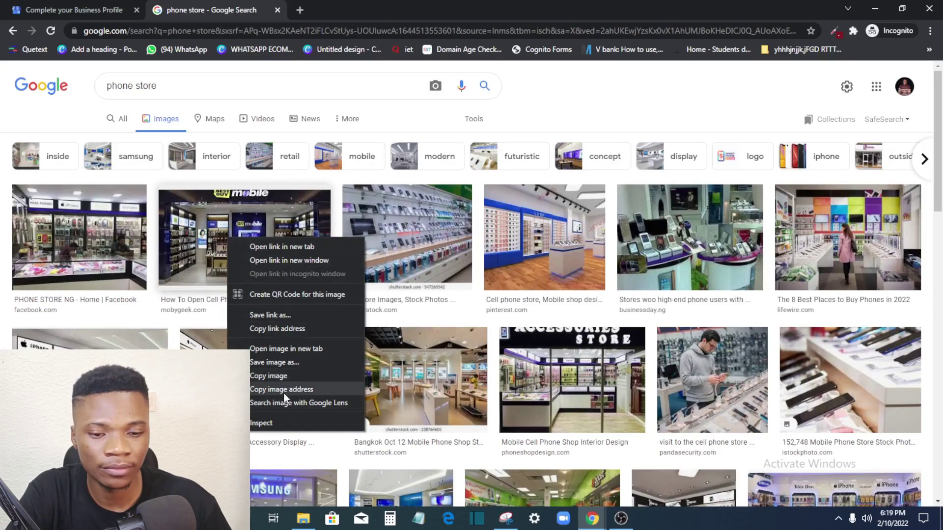
pyautogui.click(286, 364)
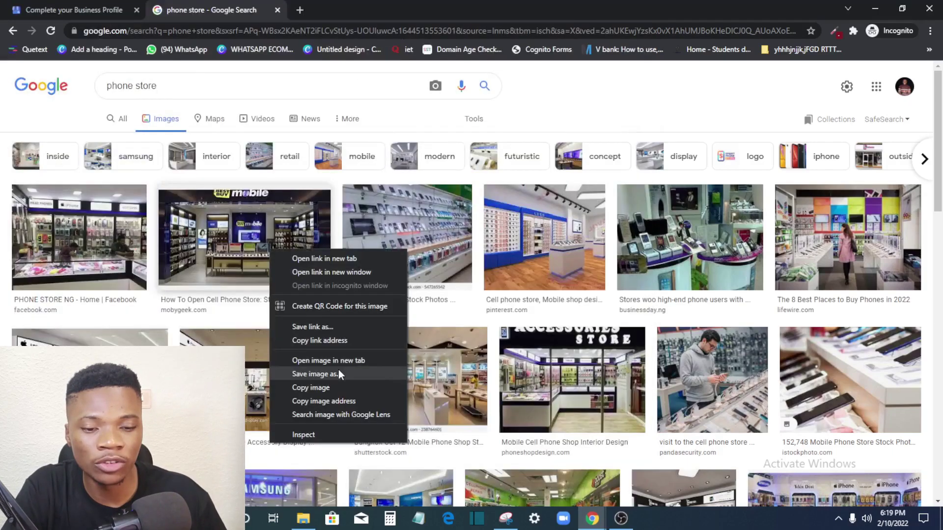
pyautogui.click(338, 374)
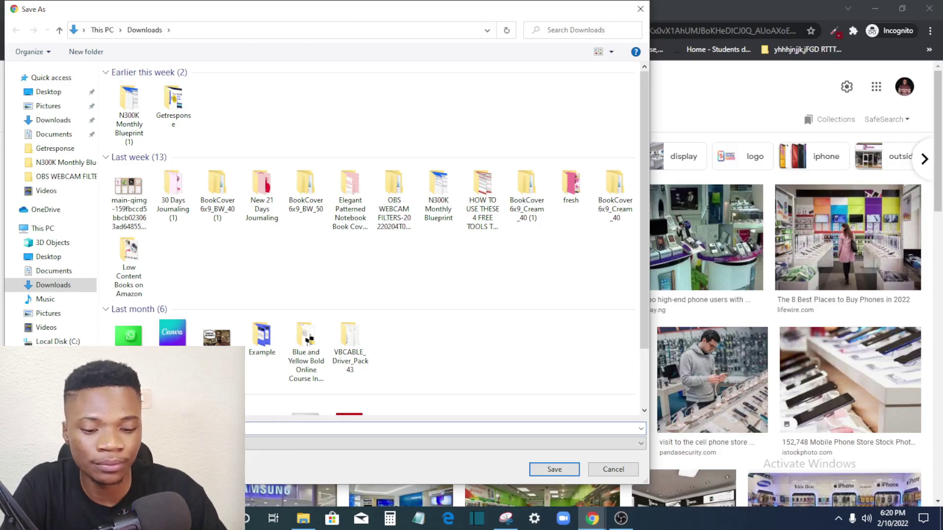
pyautogui.write('b')
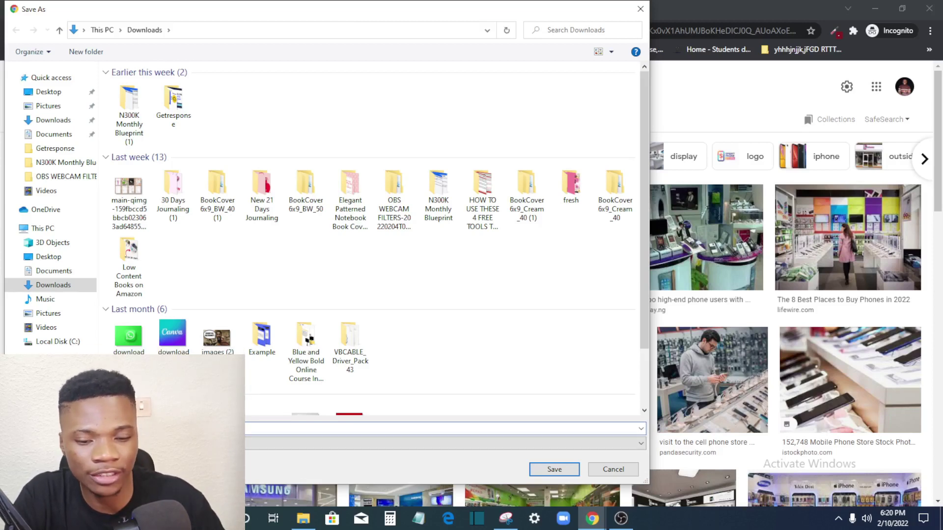
pyautogui.click(552, 469)
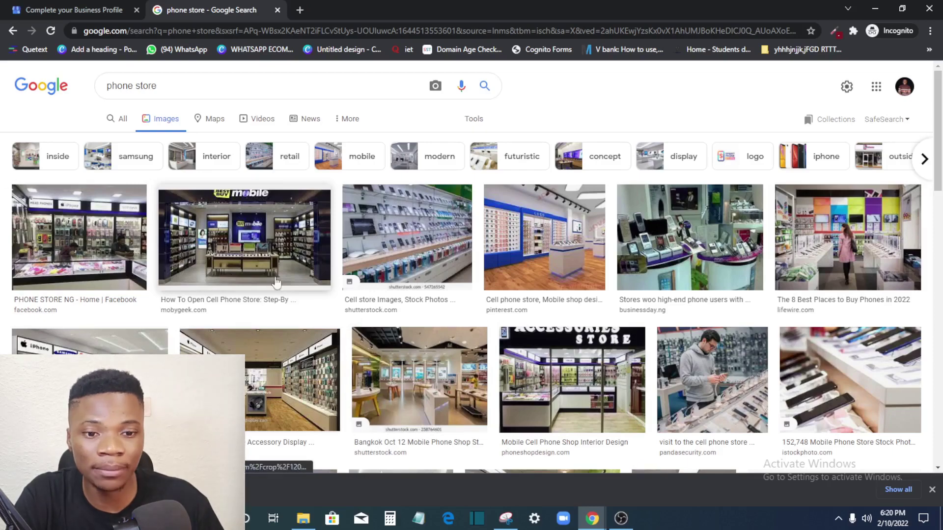
pyautogui.scroll(-5, 276, 284)
pyautogui.scroll(5, 276, 284)
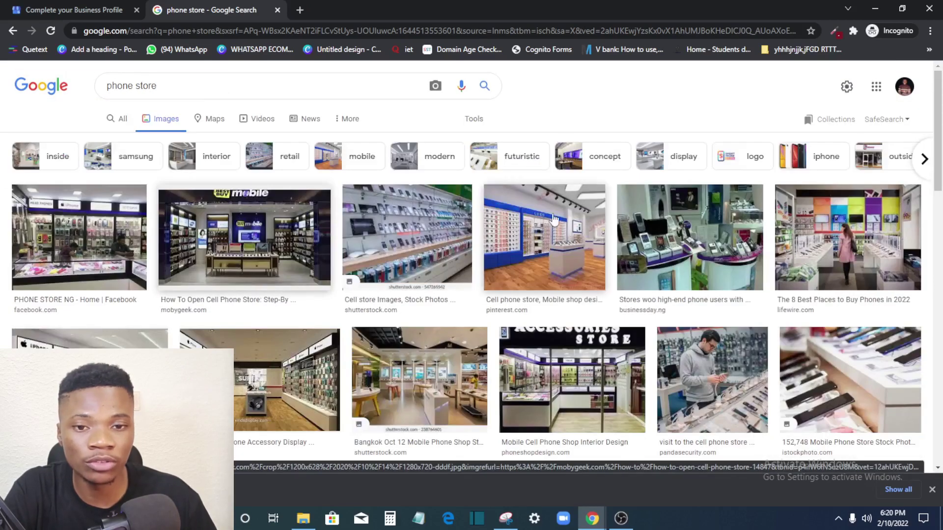
pyautogui.click(120, 15)
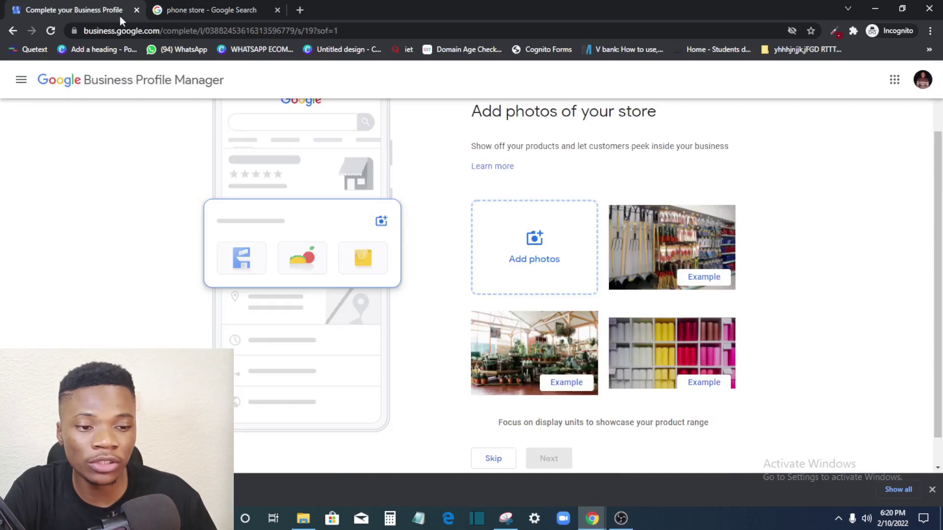
# Step: Upload the saved blue-walled phone store photo and continue past the store photos step
pyautogui.click(532, 256)
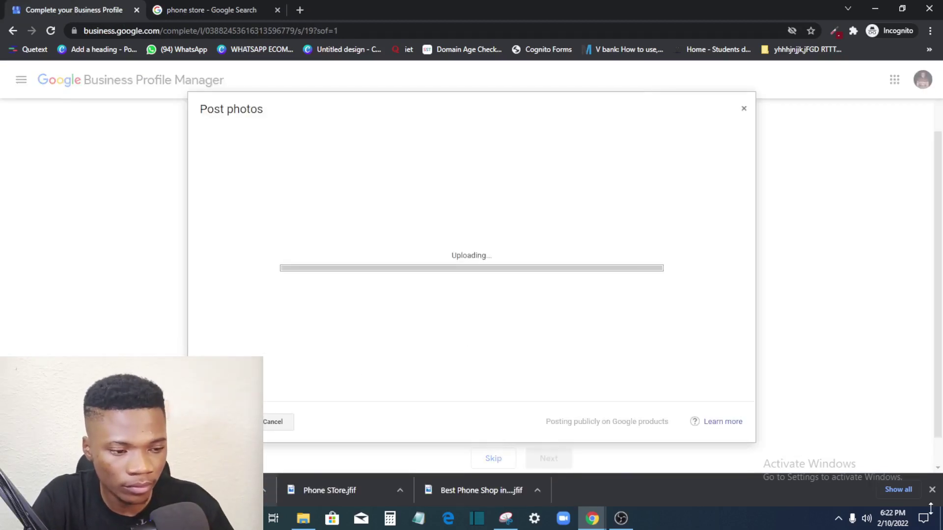
pyautogui.click(931, 489)
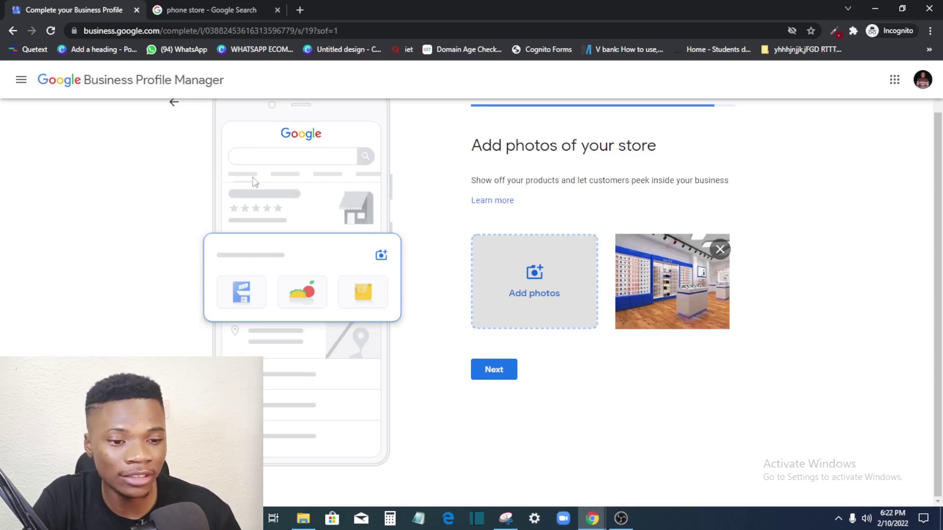
pyautogui.click(496, 371)
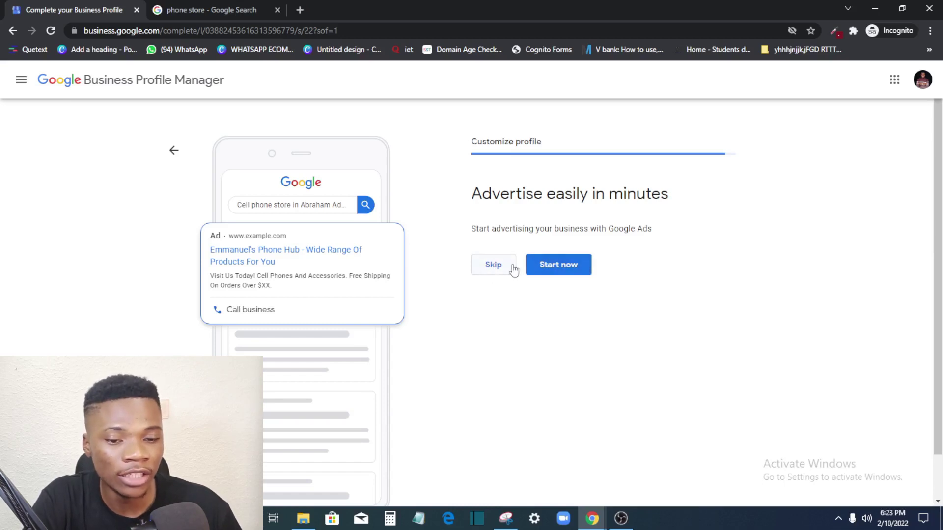
# Step: Skip the Google Ads offer, finish setup and dismiss the welcome dialog
pyautogui.click(482, 266)
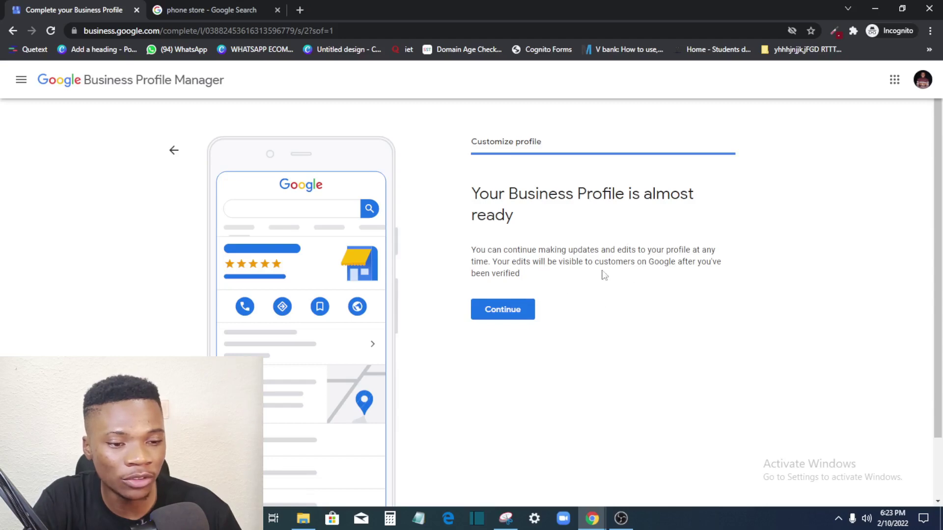
pyautogui.click(520, 310)
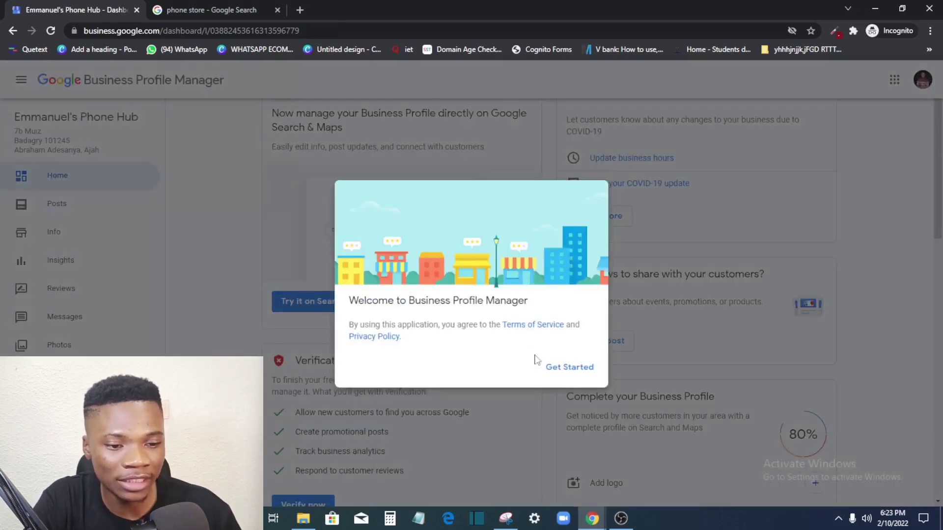
pyautogui.click(552, 373)
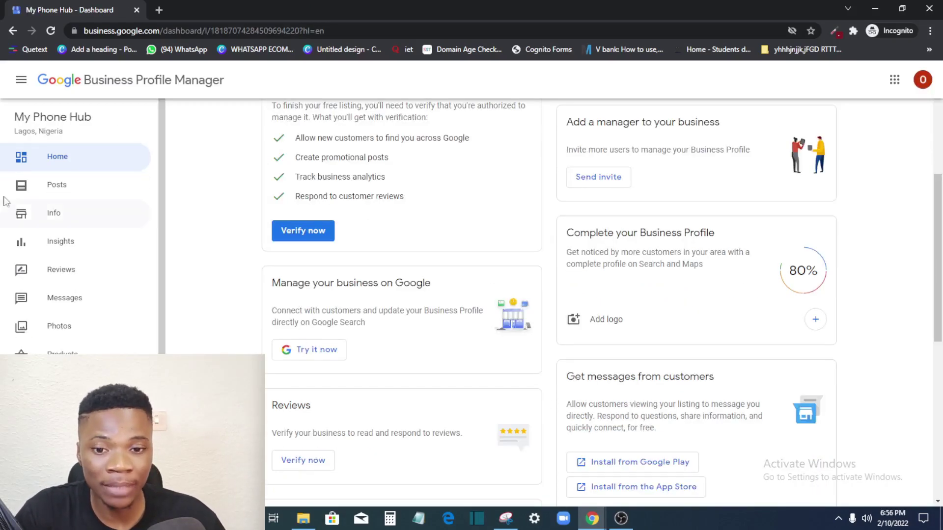
# Step: View the Posts page, dismissing the offer post introduction
pyautogui.click(66, 189)
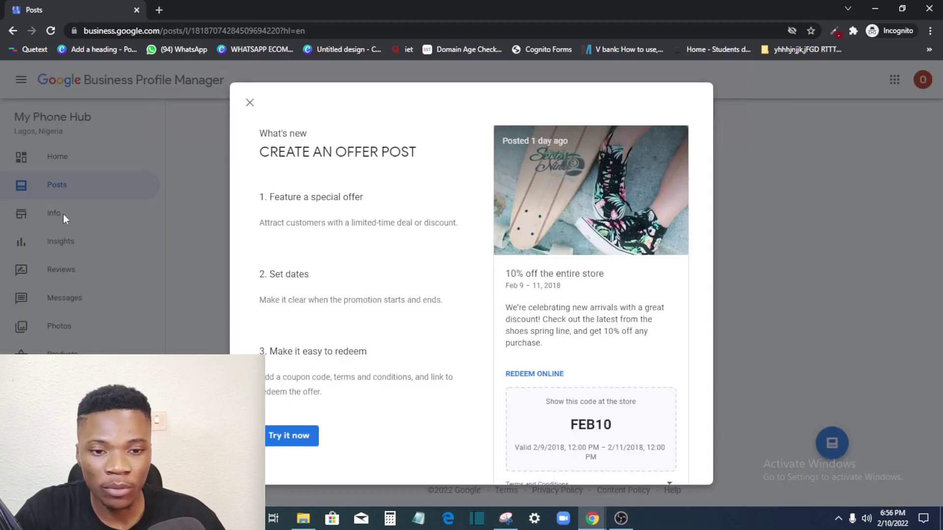
pyautogui.click(249, 102)
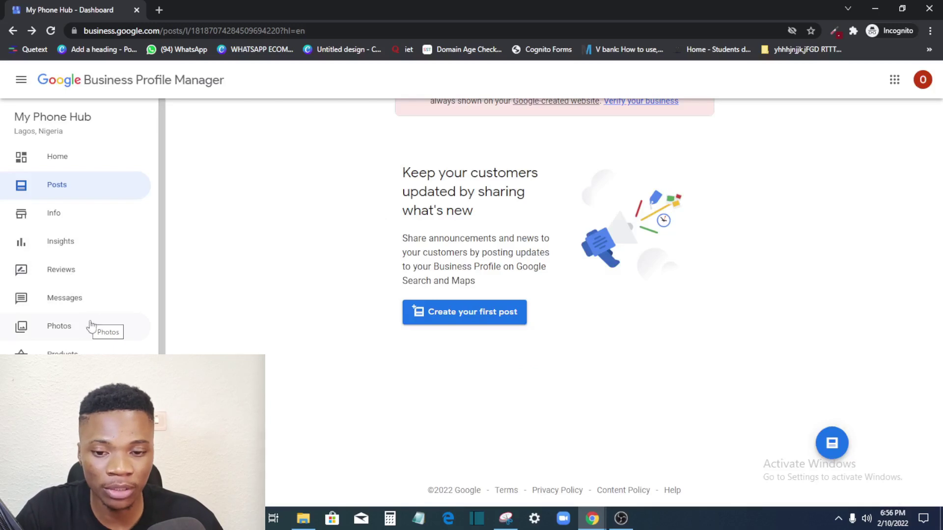
pyautogui.scroll(-3, 64, 304)
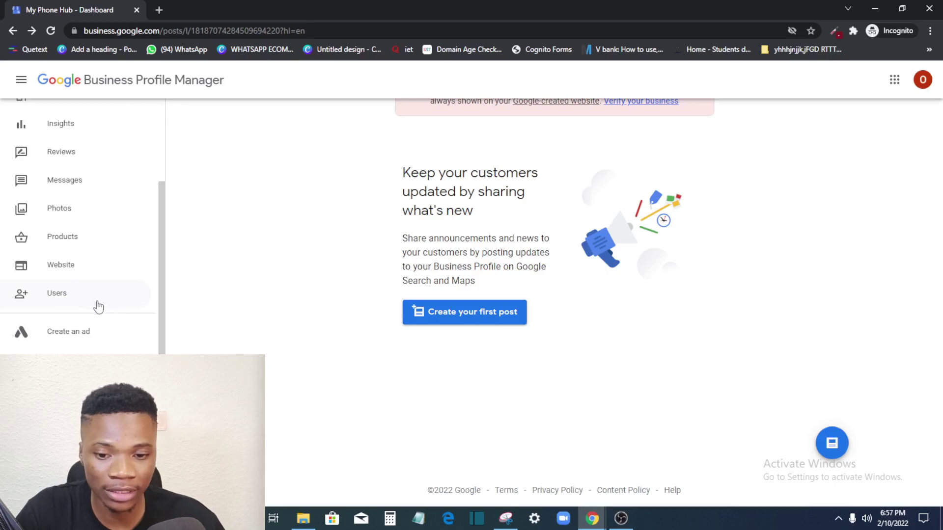
pyautogui.scroll(-1, 50, 309)
pyautogui.scroll(4, 50, 275)
# Step: Back on Home, start verification from the Verification needed card
pyautogui.click(59, 156)
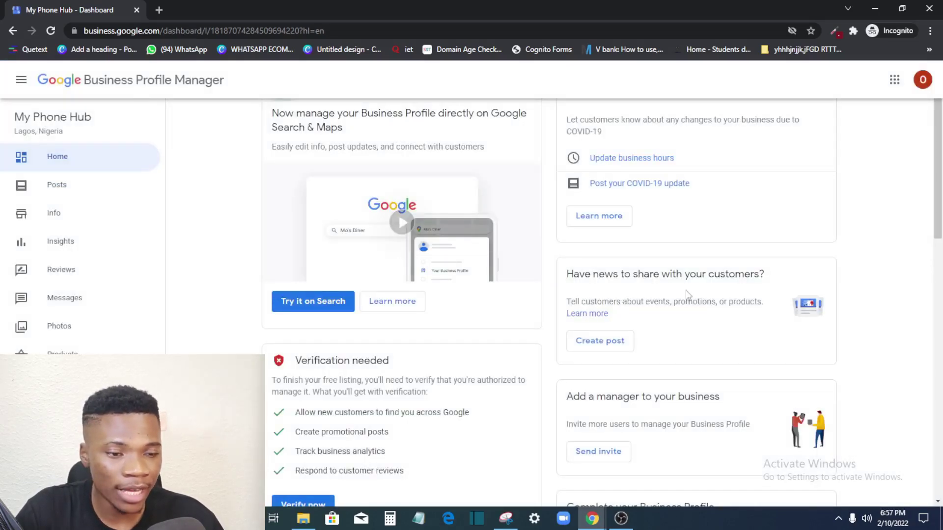
pyautogui.scroll(-5, 688, 295)
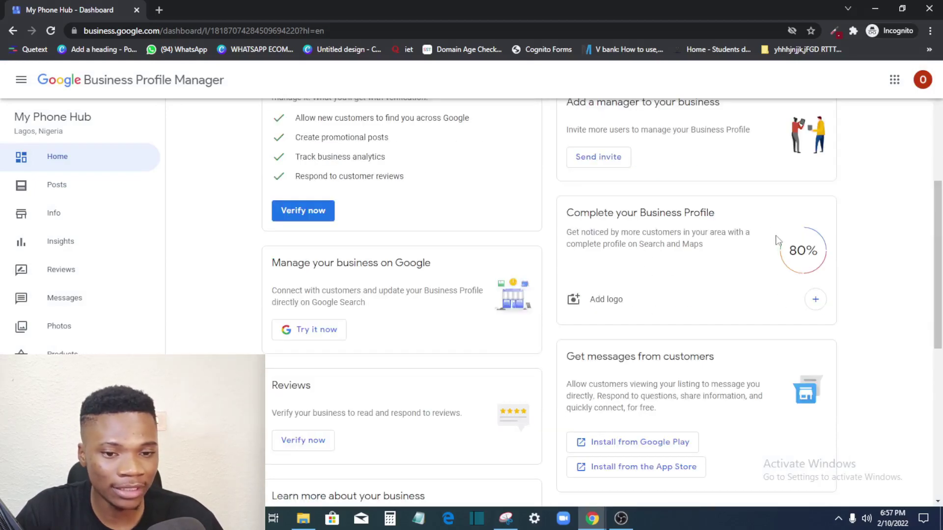
pyautogui.scroll(-7, 314, 270)
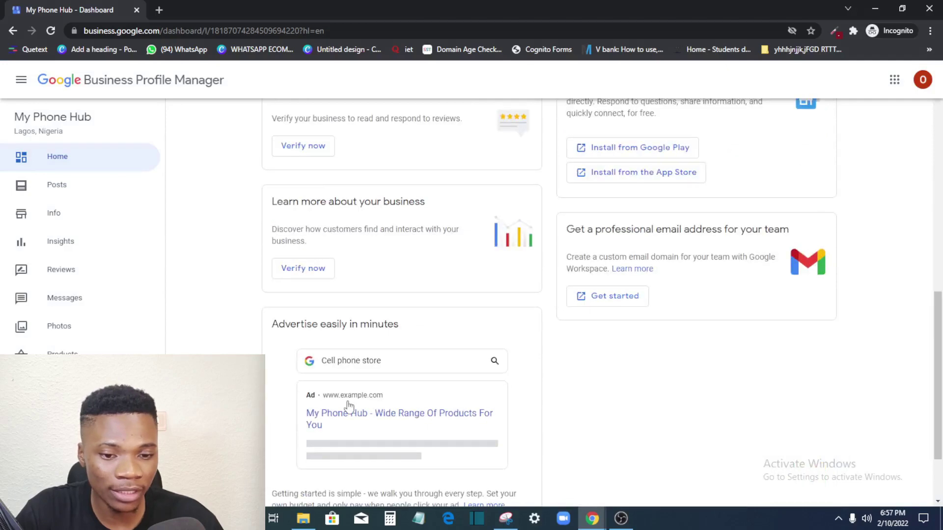
pyautogui.scroll(7, 338, 315)
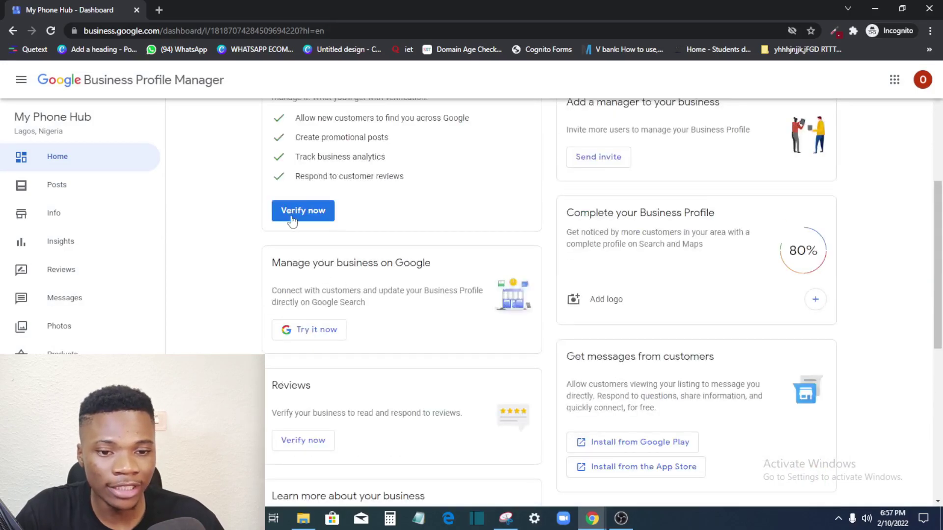
pyautogui.scroll(4, 353, 270)
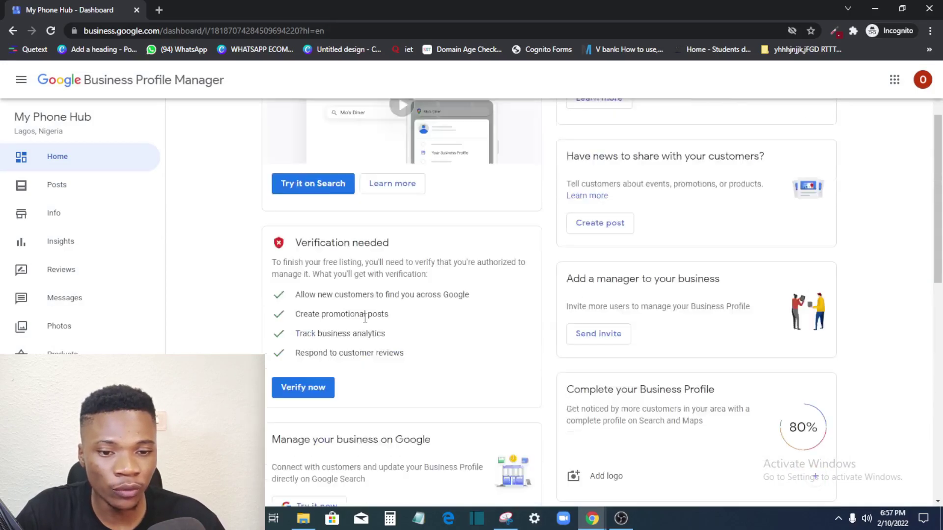
pyautogui.click(309, 388)
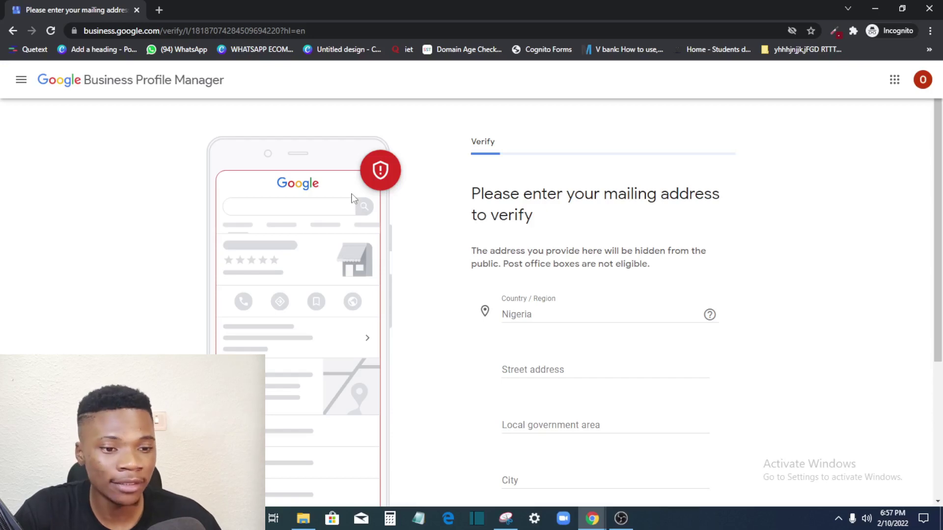
# Step: Review the empty mailing-address form and try continuing with Next
pyautogui.scroll(-4, 539, 267)
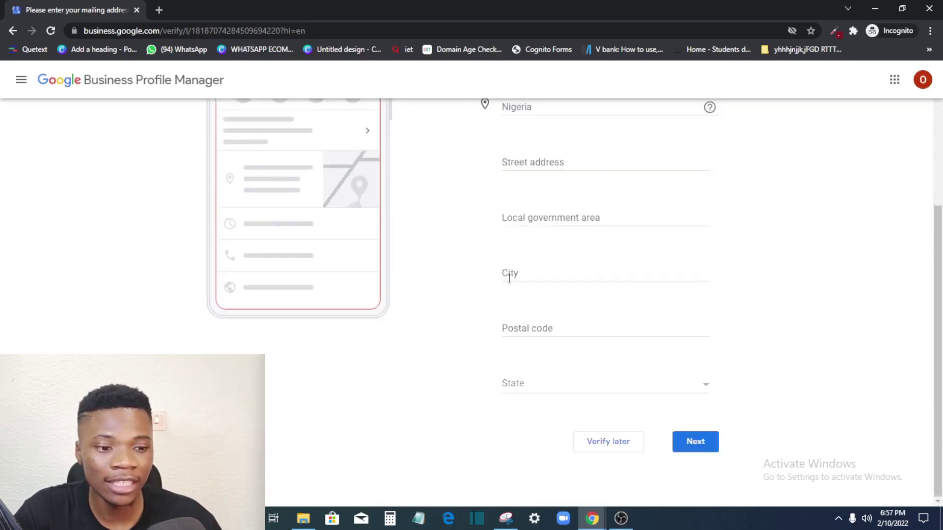
pyautogui.scroll(4, 281, 241)
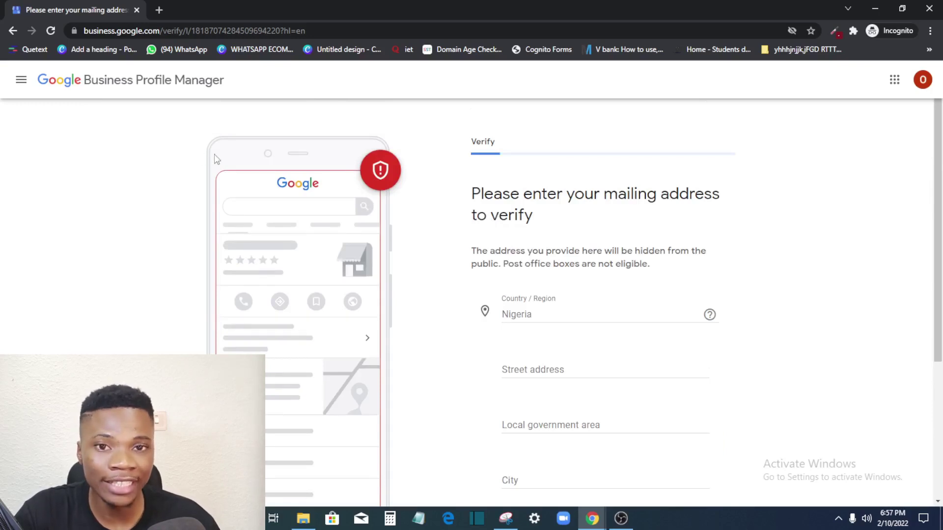
pyautogui.scroll(-1, 609, 323)
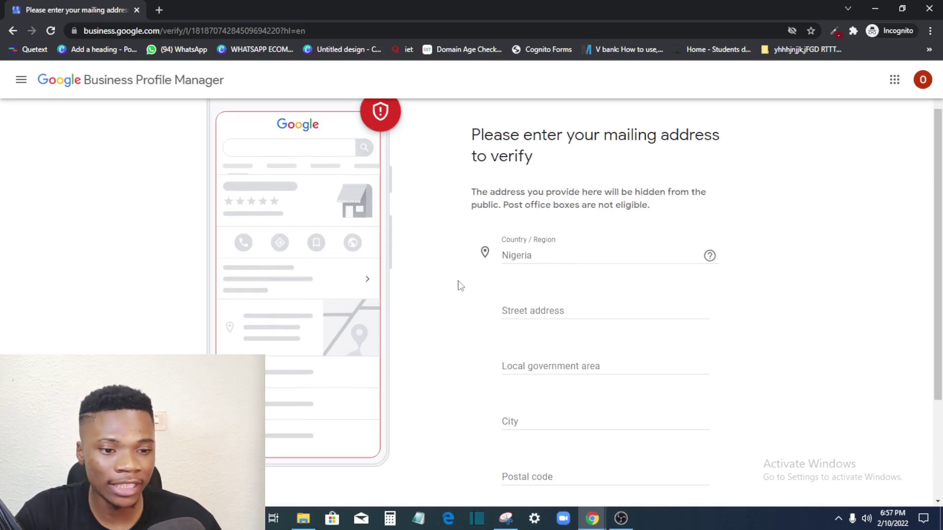
pyautogui.scroll(-3, 526, 366)
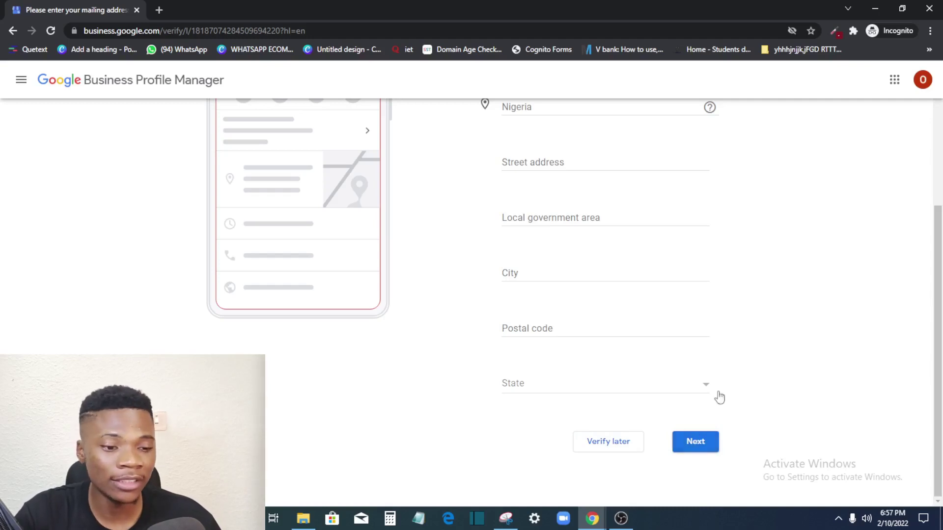
pyautogui.click(696, 440)
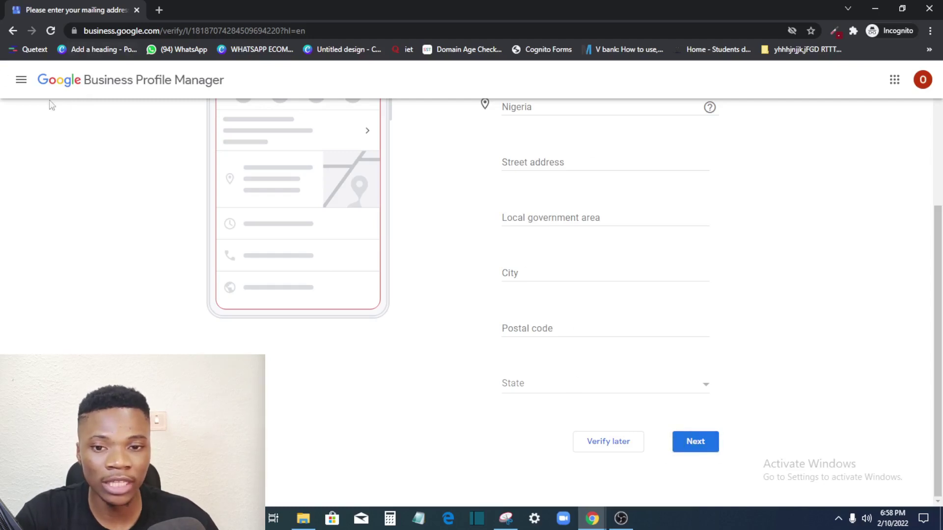
# Step: Return to the My Phone Hub Home dashboard through the side menu
pyautogui.click(23, 79)
pyautogui.click(56, 161)
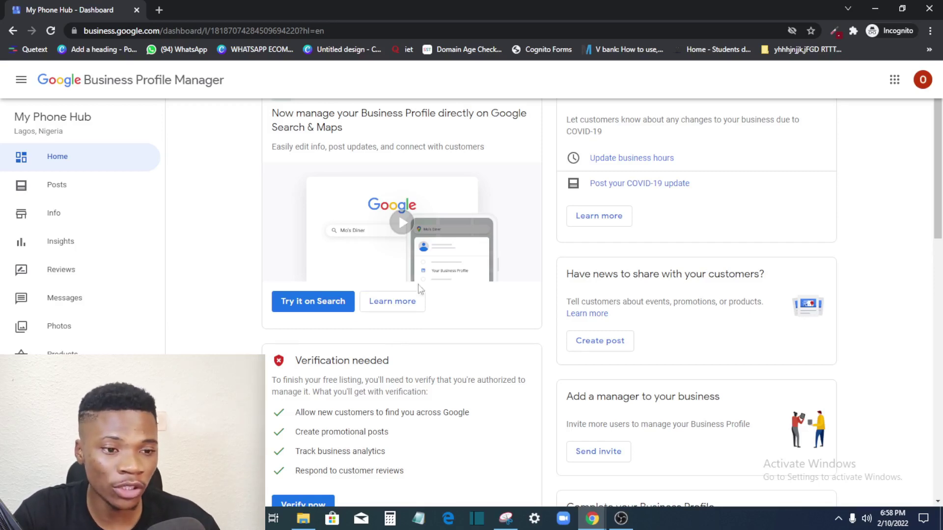
pyautogui.scroll(-1, 294, 302)
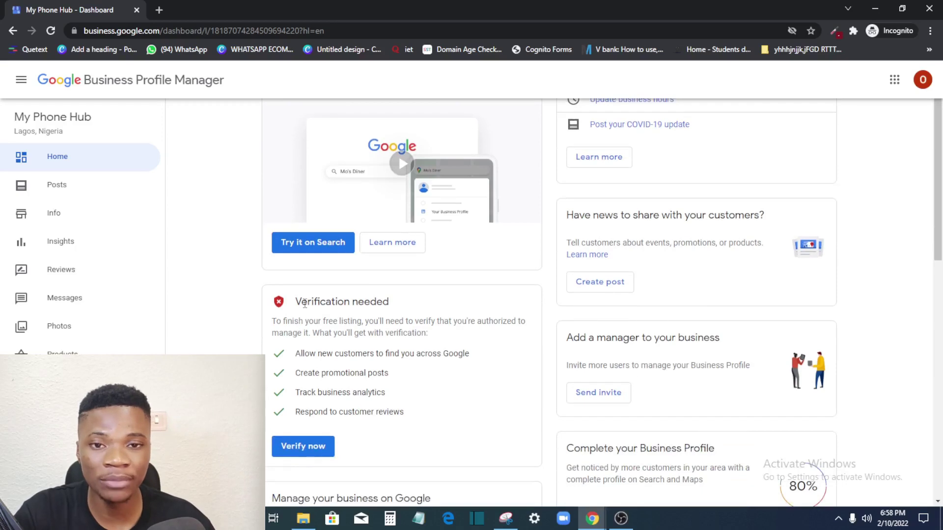